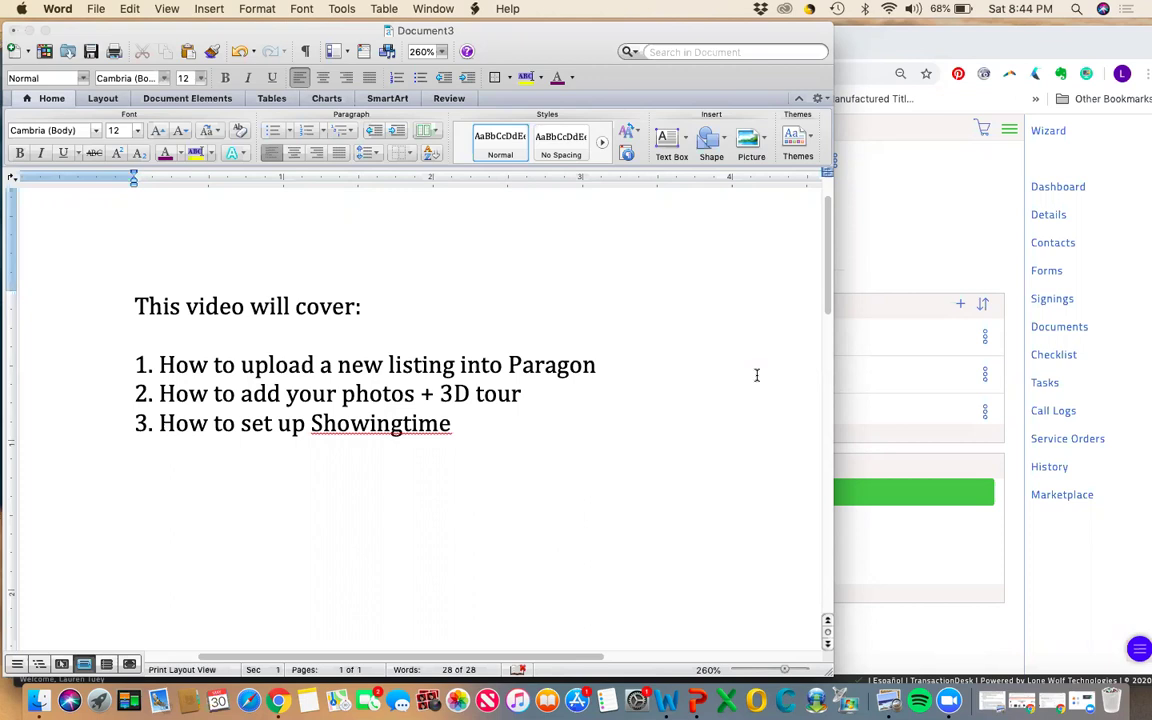
# Switch to TransactionDesk in Chrome and open the NNRMLS Residential Listing Input Form (04/2020) from the transaction's forms
pyautogui.click(836, 216)
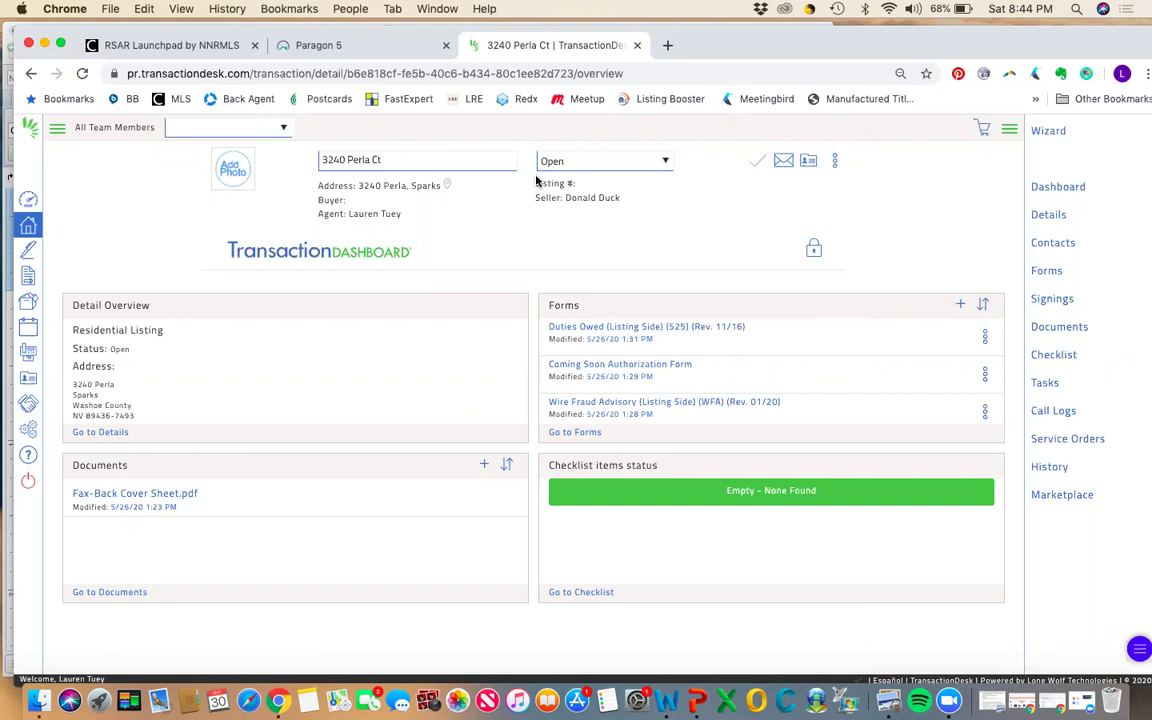
pyautogui.scroll(-2, 722, 345)
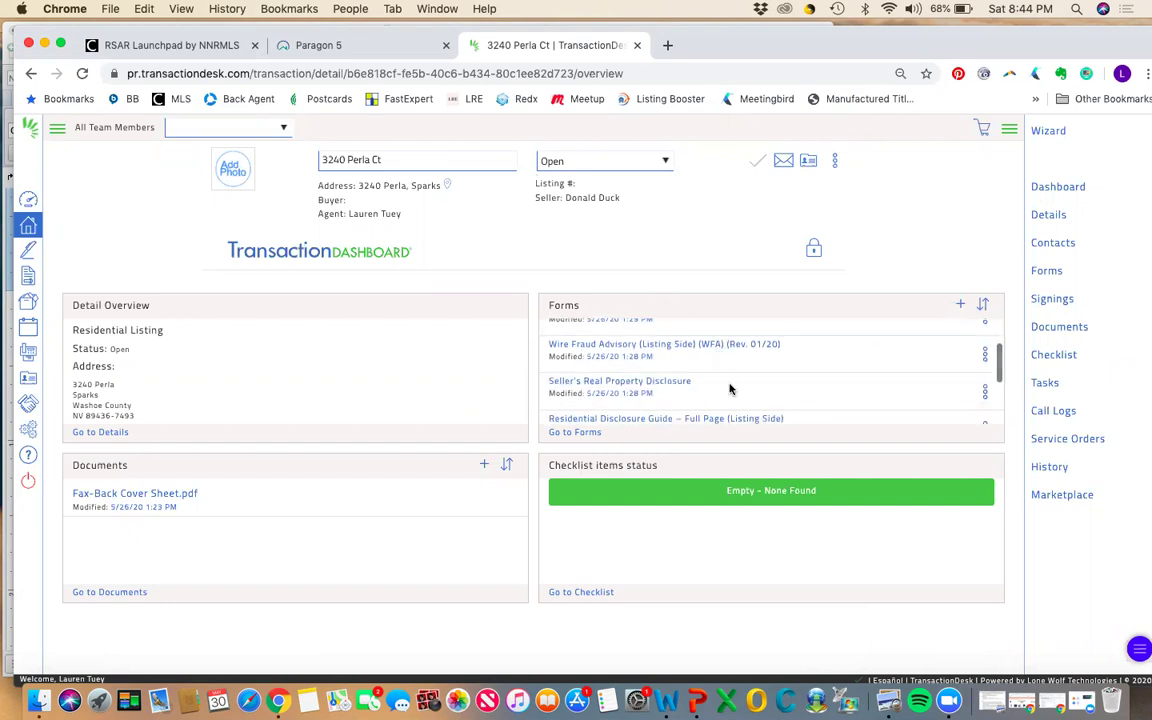
pyautogui.scroll(-2, 730, 389)
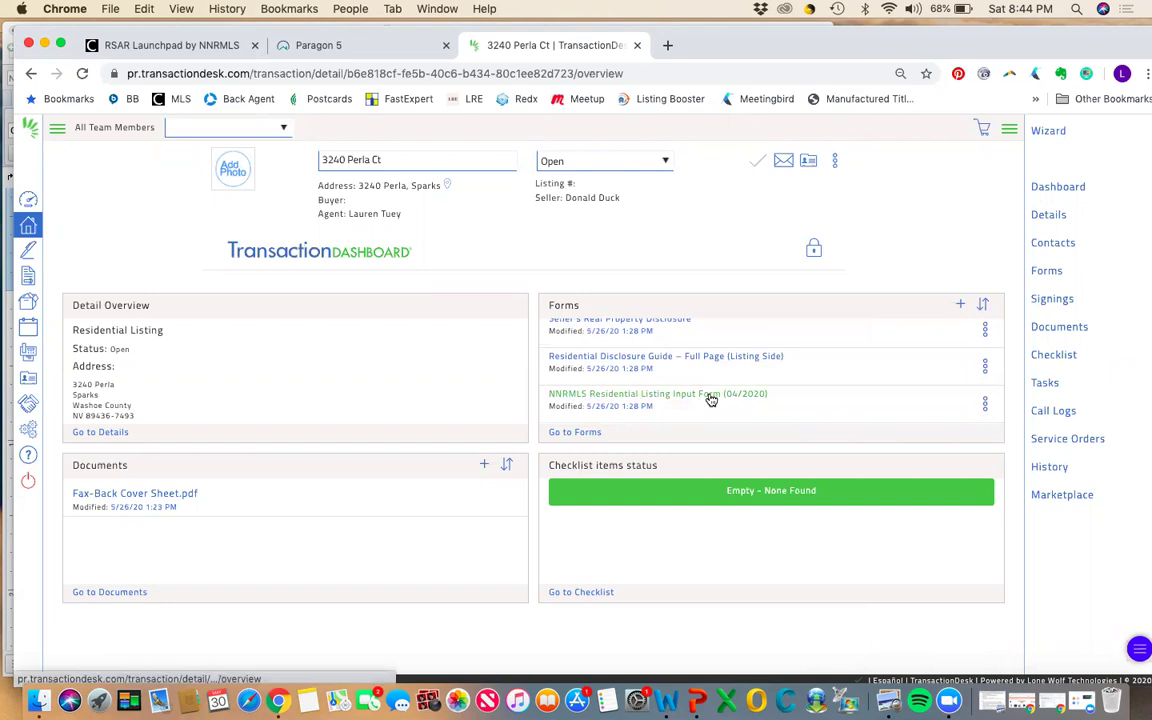
pyautogui.click(711, 399)
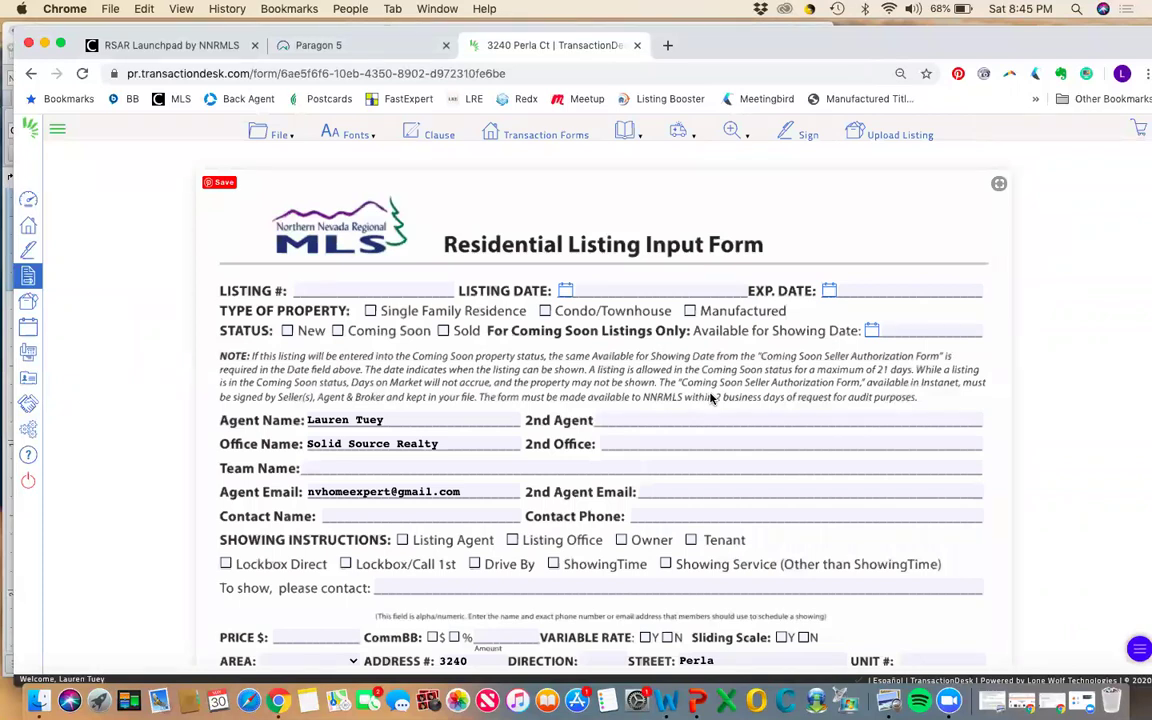
# Examine the Residential Listing Input Form from the agent and property details through the Features checklist on page 2
pyautogui.scroll(-5, 711, 399)
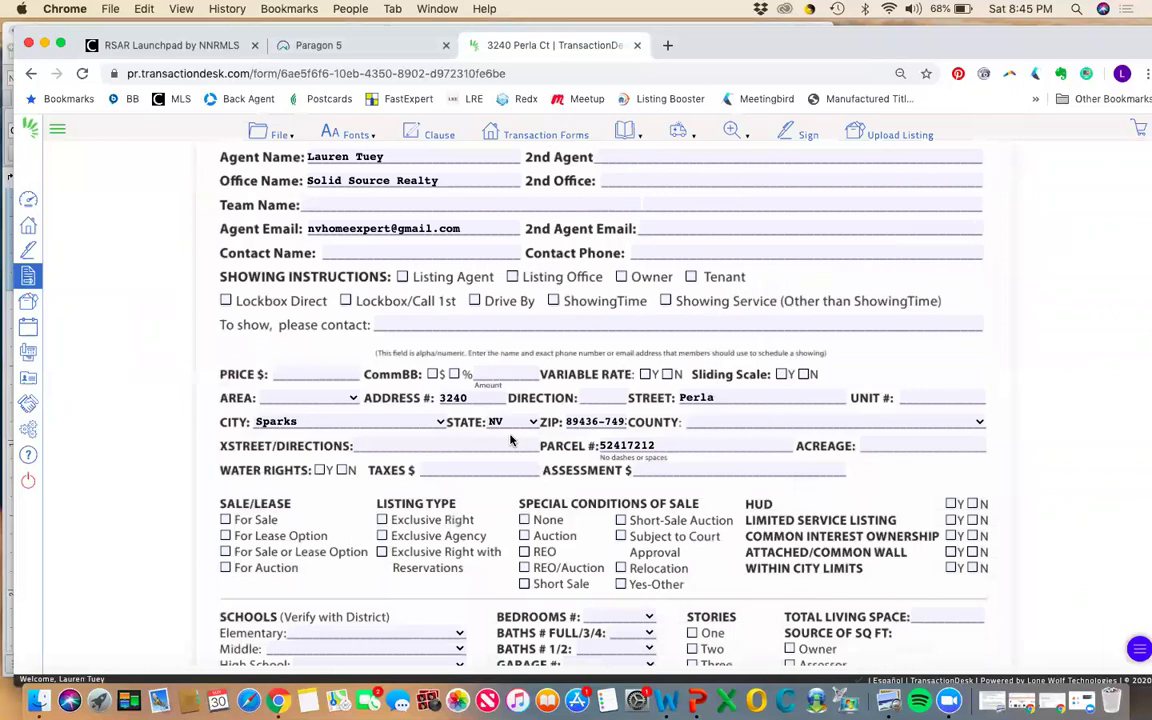
pyautogui.scroll(-4, 545, 448)
pyautogui.scroll(3, 577, 457)
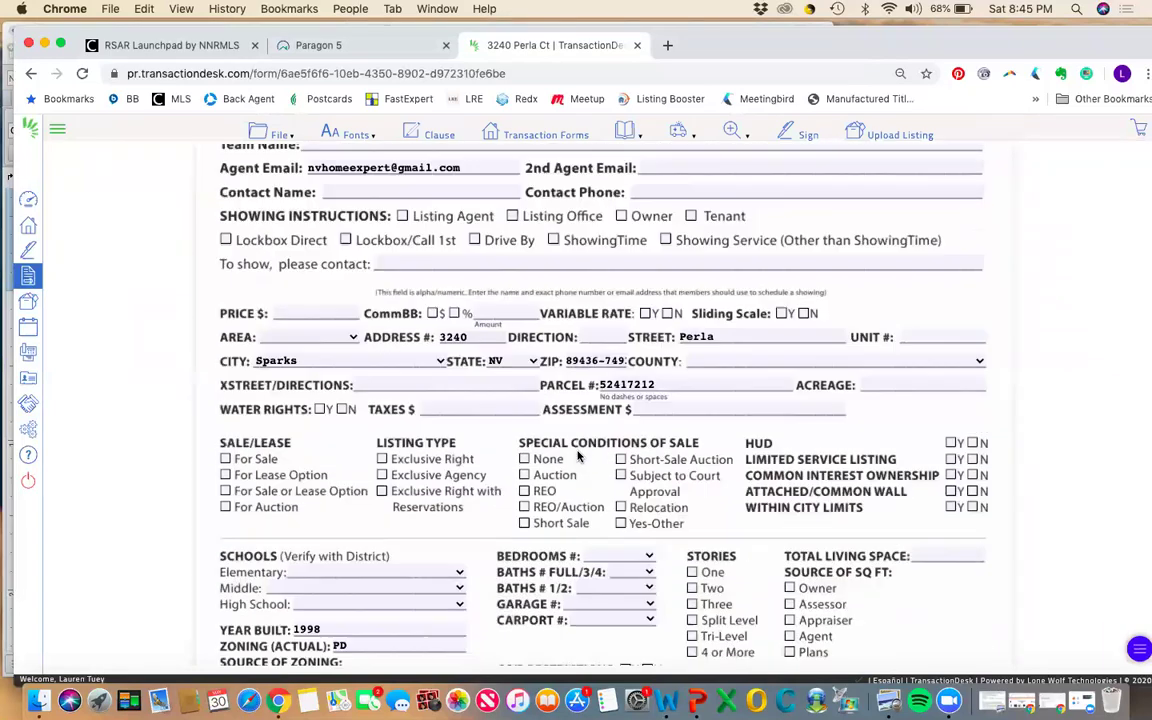
pyautogui.scroll(6, 577, 457)
pyautogui.scroll(-14, 577, 457)
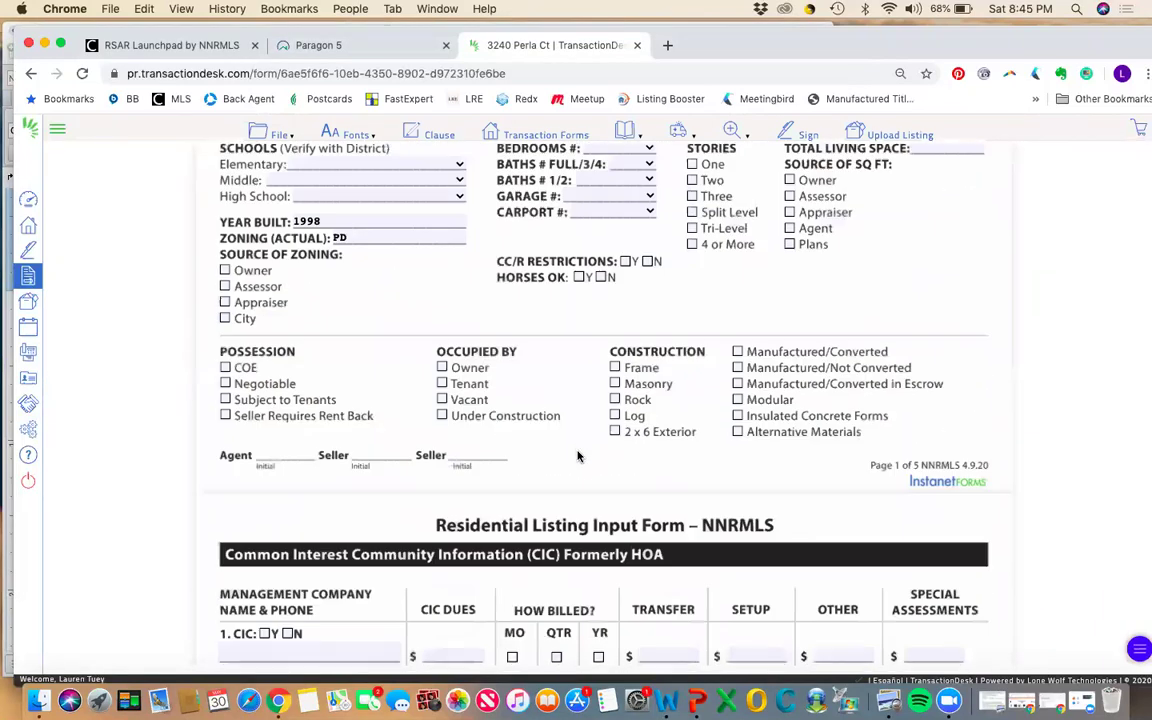
pyautogui.scroll(8, 577, 457)
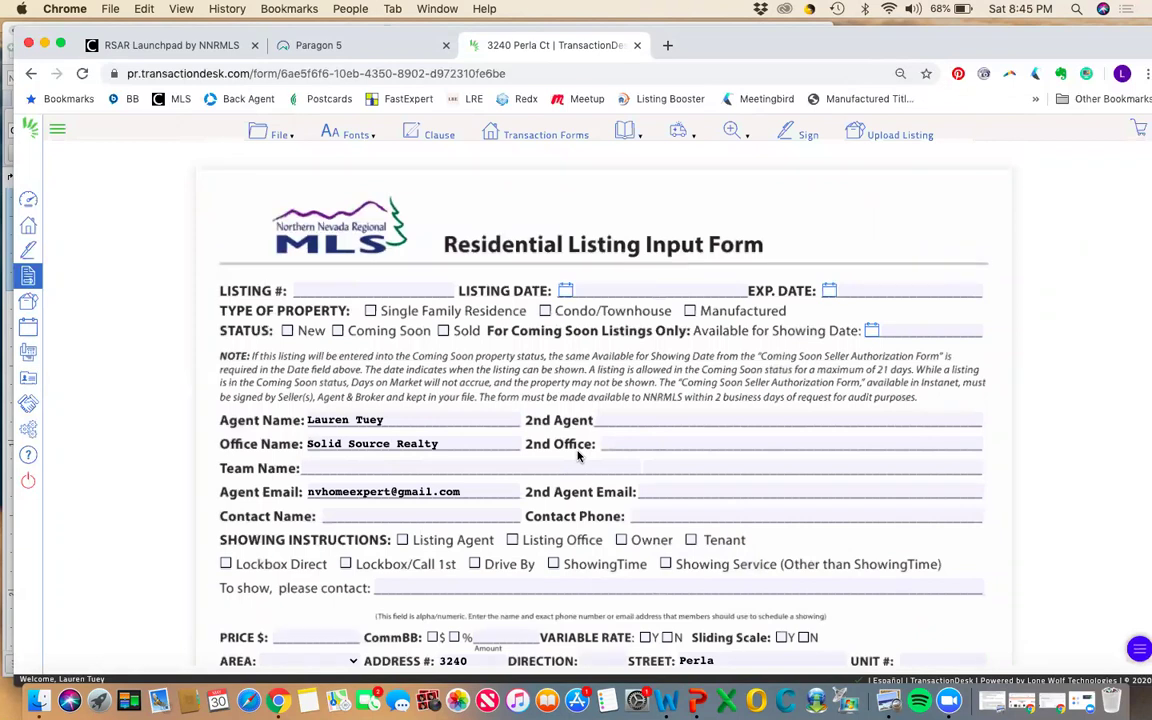
pyautogui.scroll(-5, 577, 457)
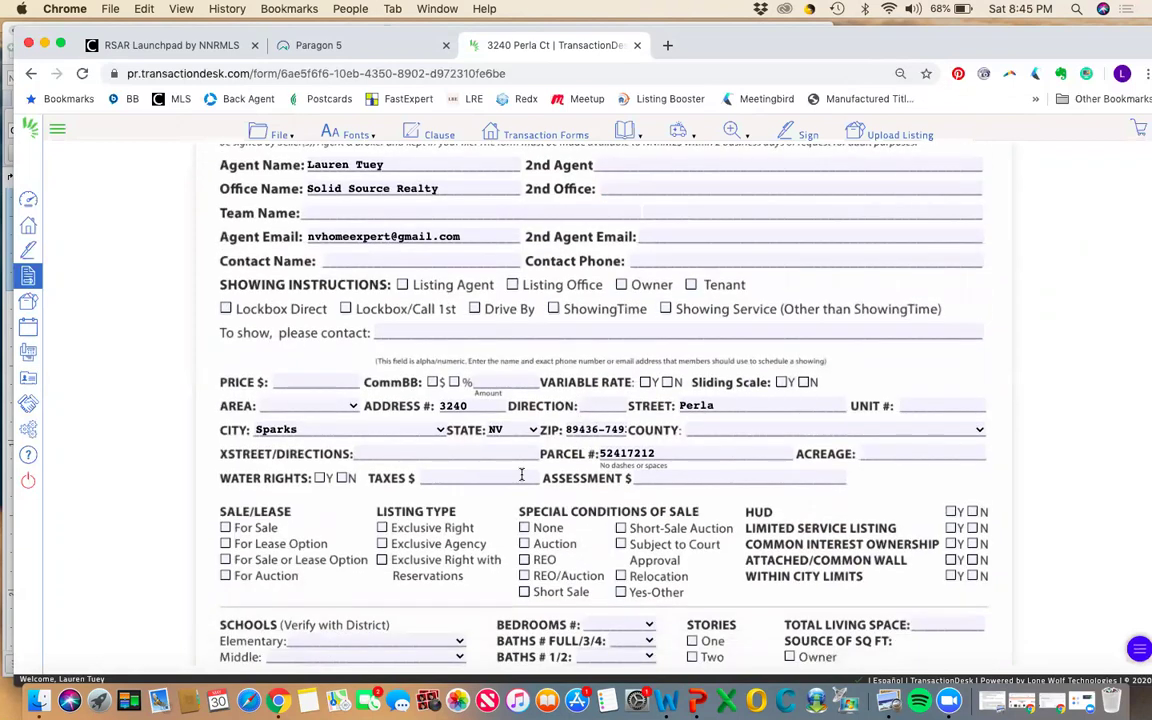
pyautogui.scroll(-8, 540, 450)
pyautogui.scroll(-10, 553, 416)
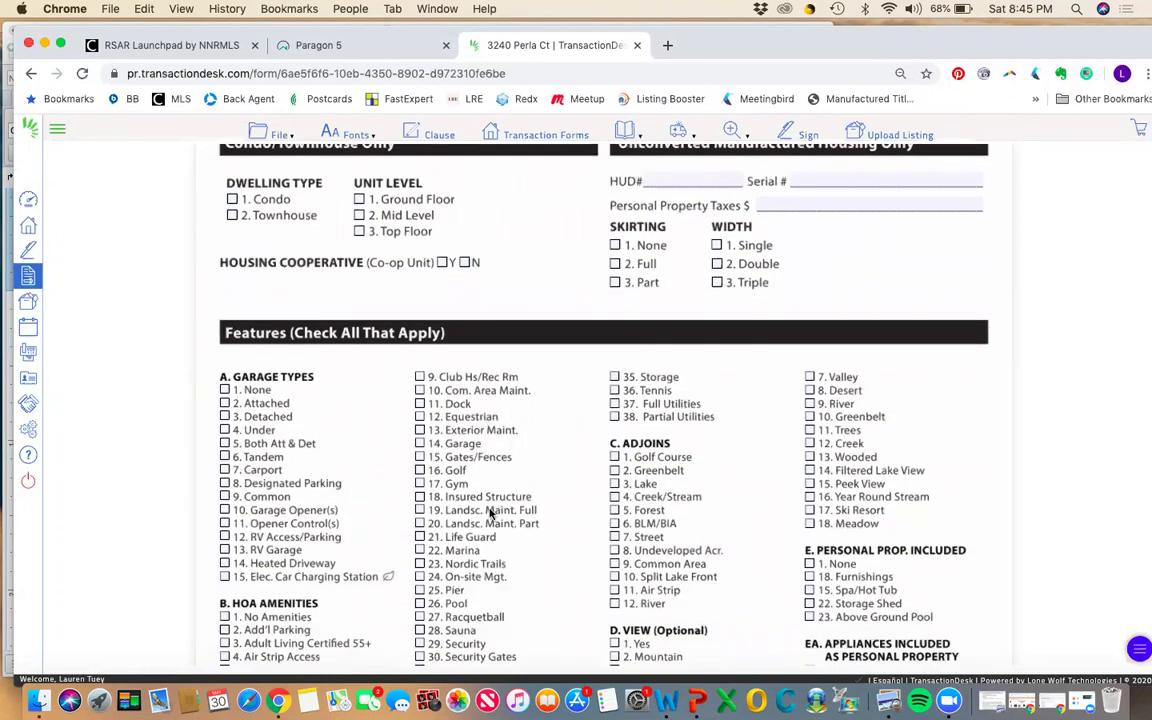
pyautogui.scroll(-3, 450, 450)
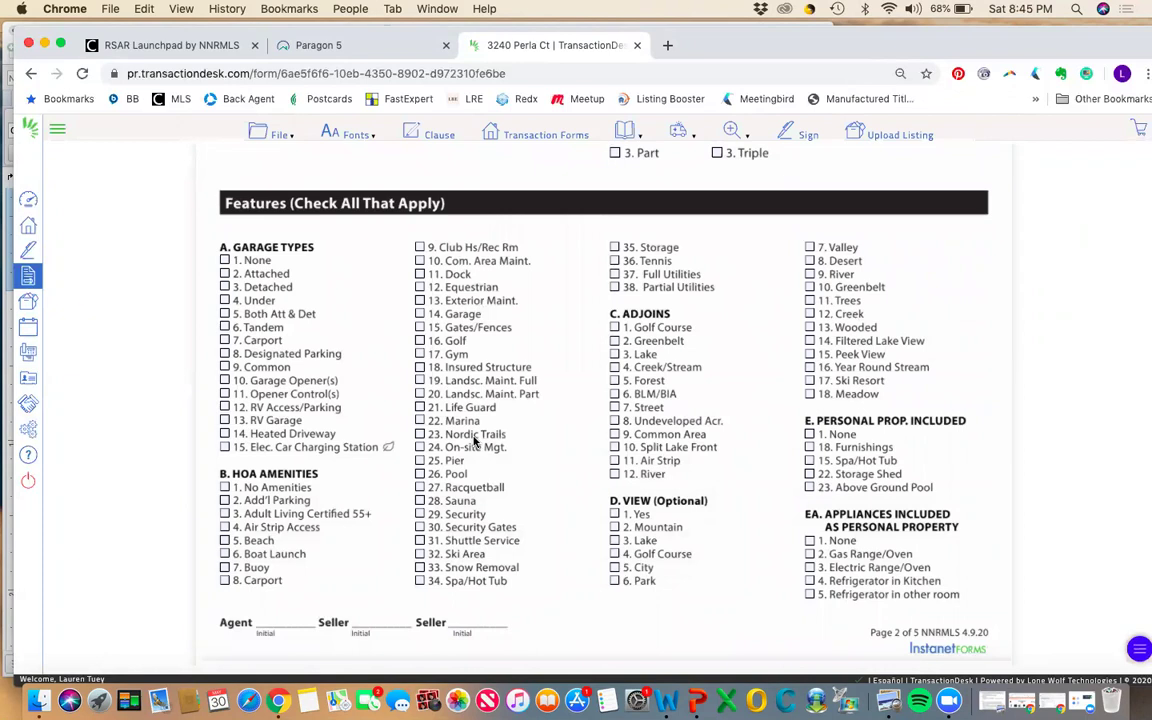
# Try to upload the listing from the input form and dismiss the upload results
pyautogui.scroll(20, 475, 440)
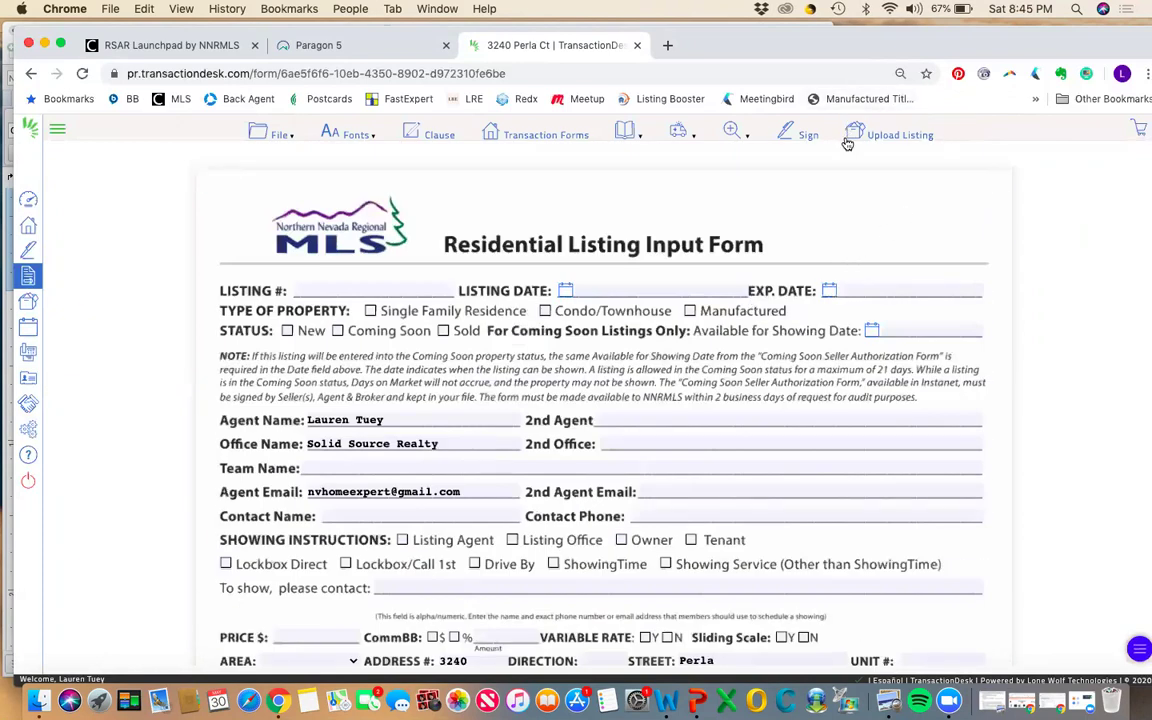
pyautogui.click(910, 140)
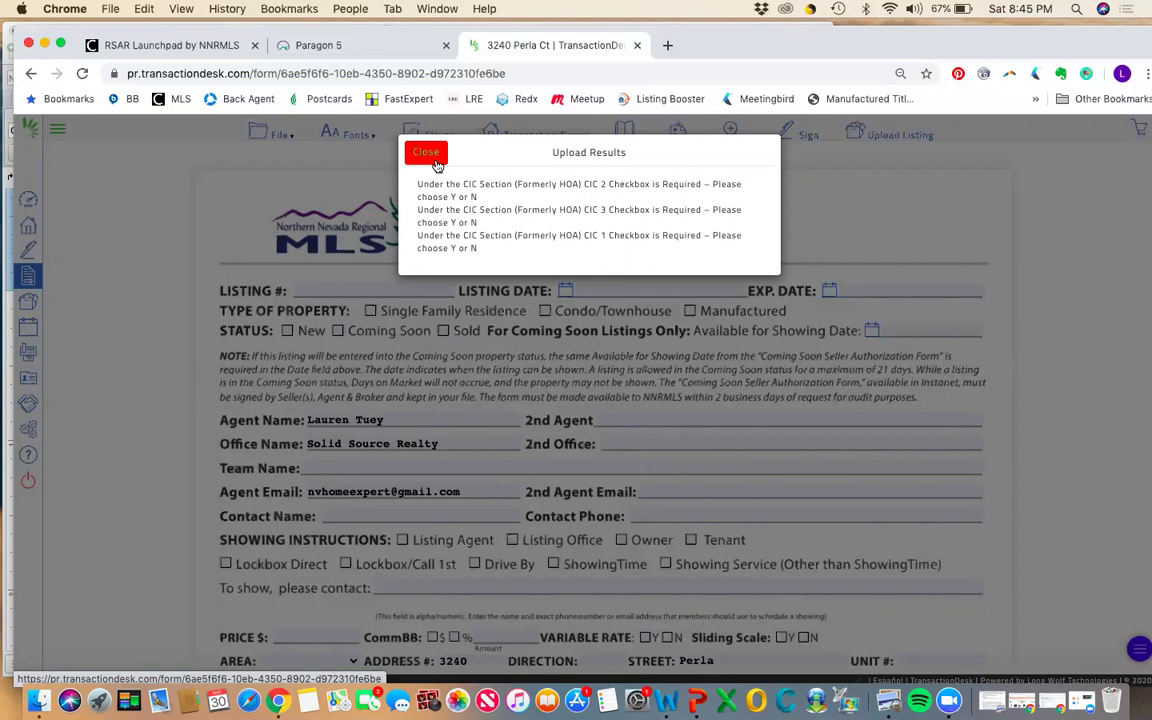
pyautogui.click(426, 153)
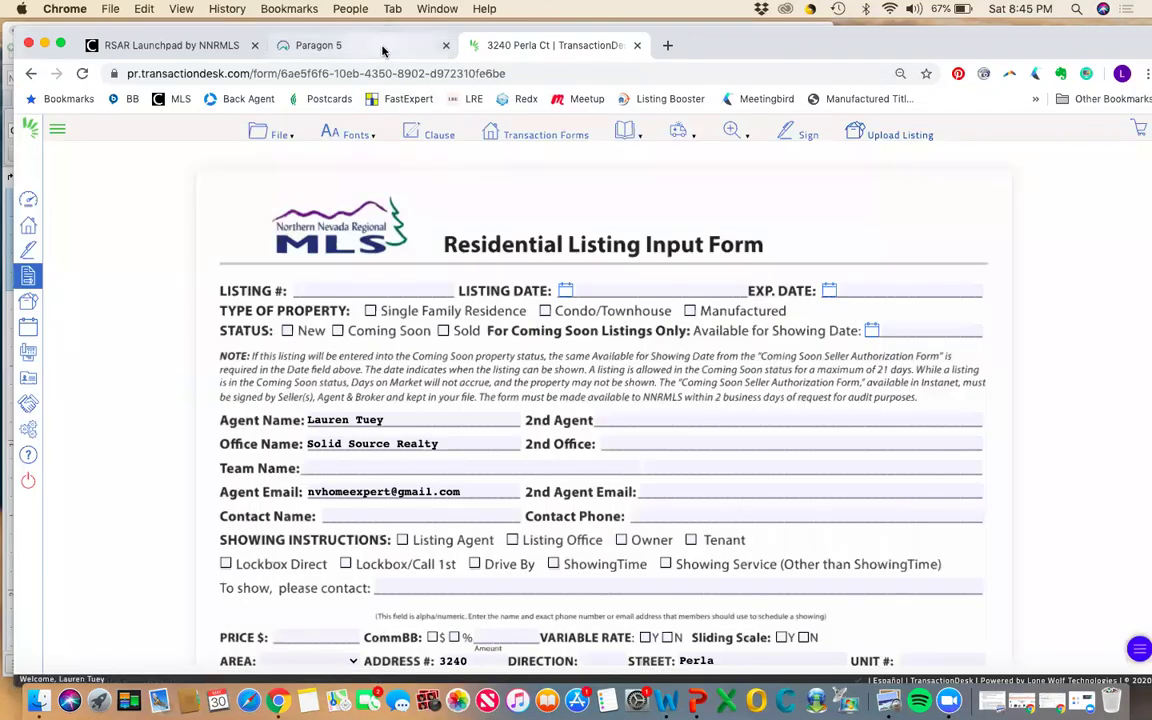
# Switch to Paragon 5 and open the list of partial listings to maintain
pyautogui.click(382, 46)
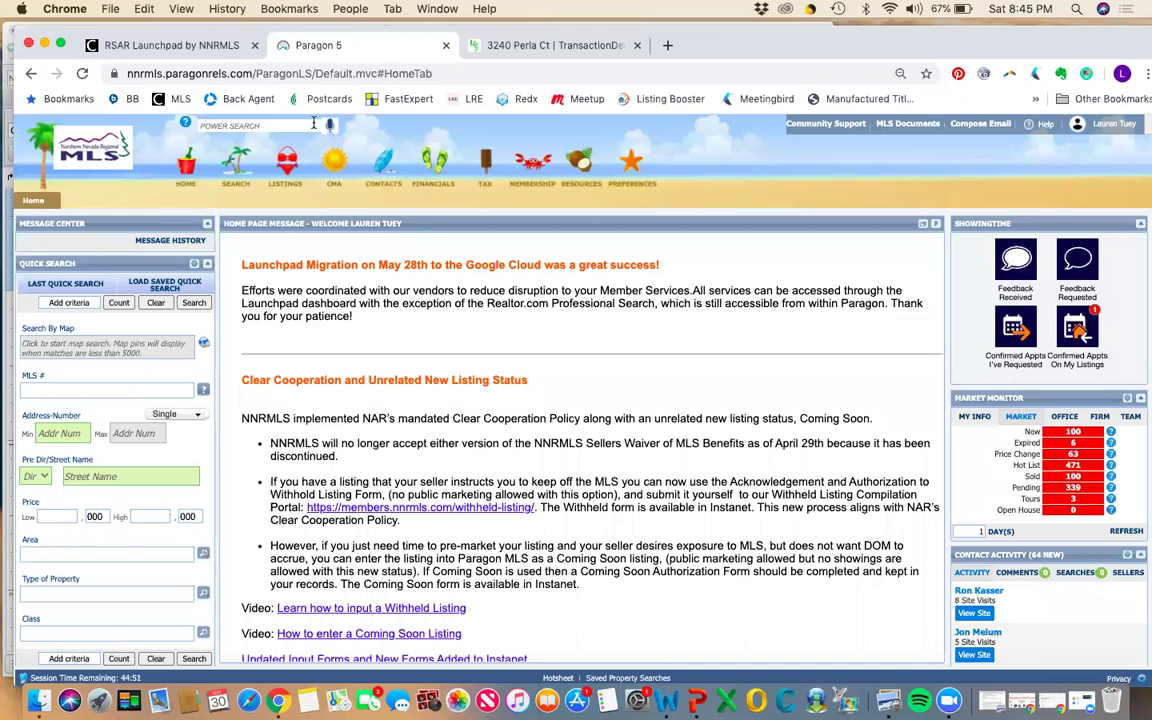
pyautogui.click(288, 168)
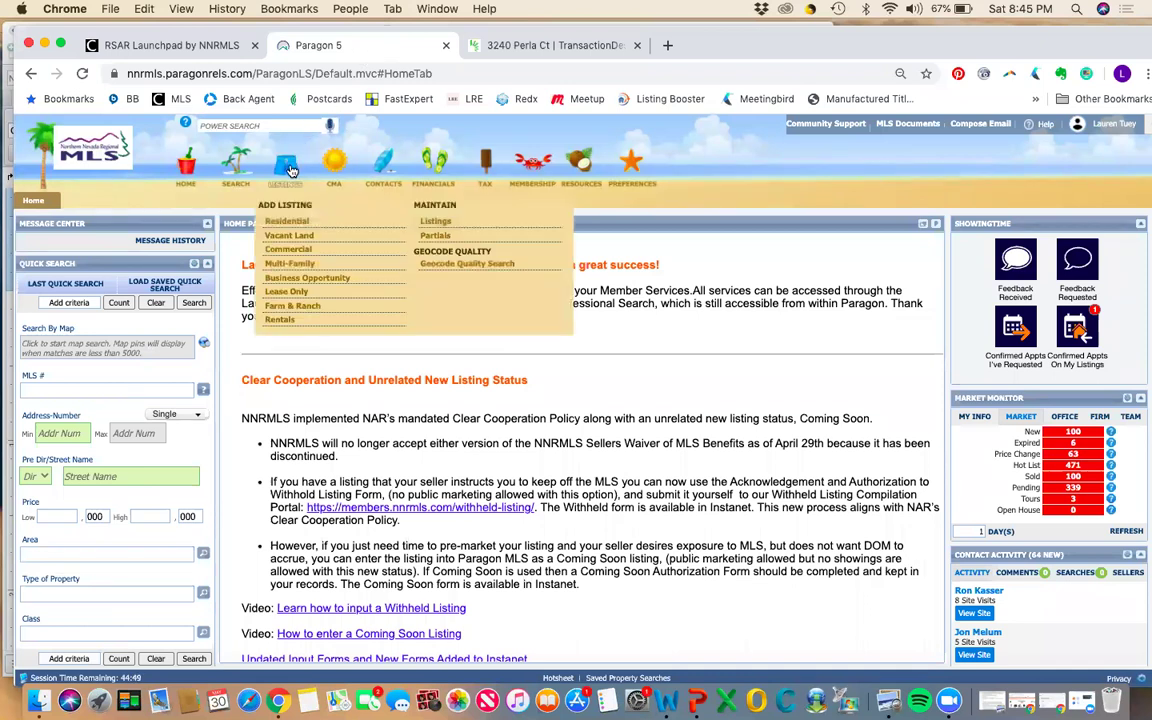
pyautogui.click(437, 237)
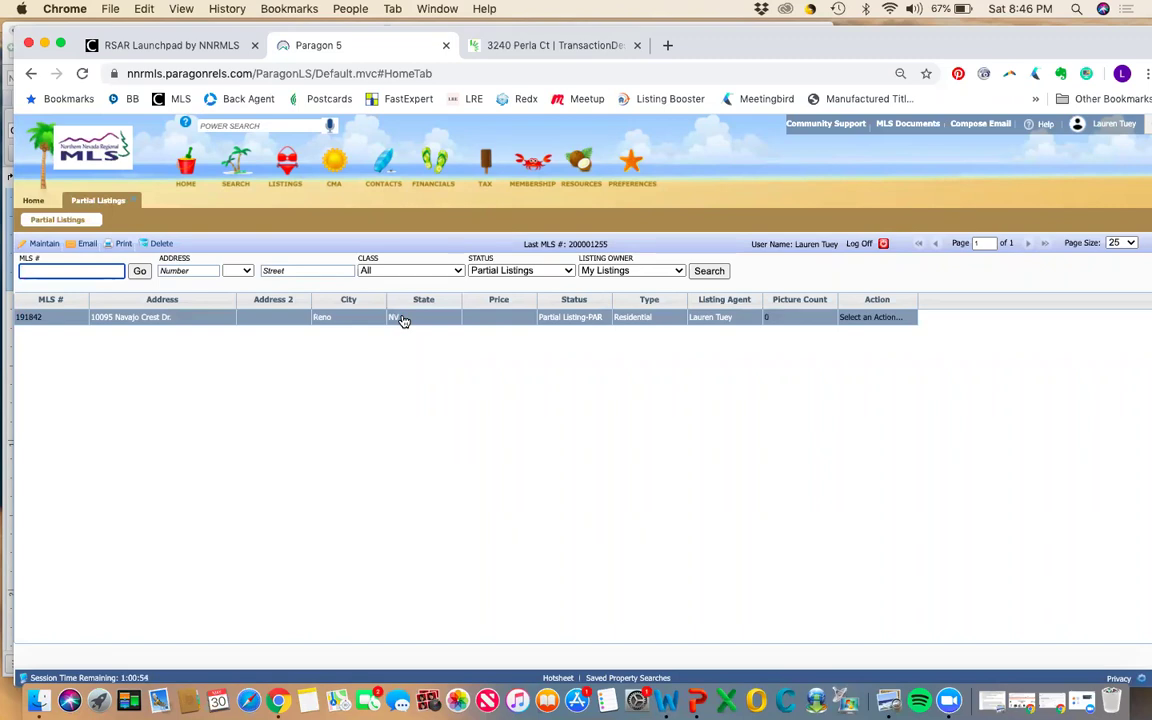
# Return to the Residential Listing Input Form in TransactionDesk and look over its first page and upload option
pyautogui.click(516, 47)
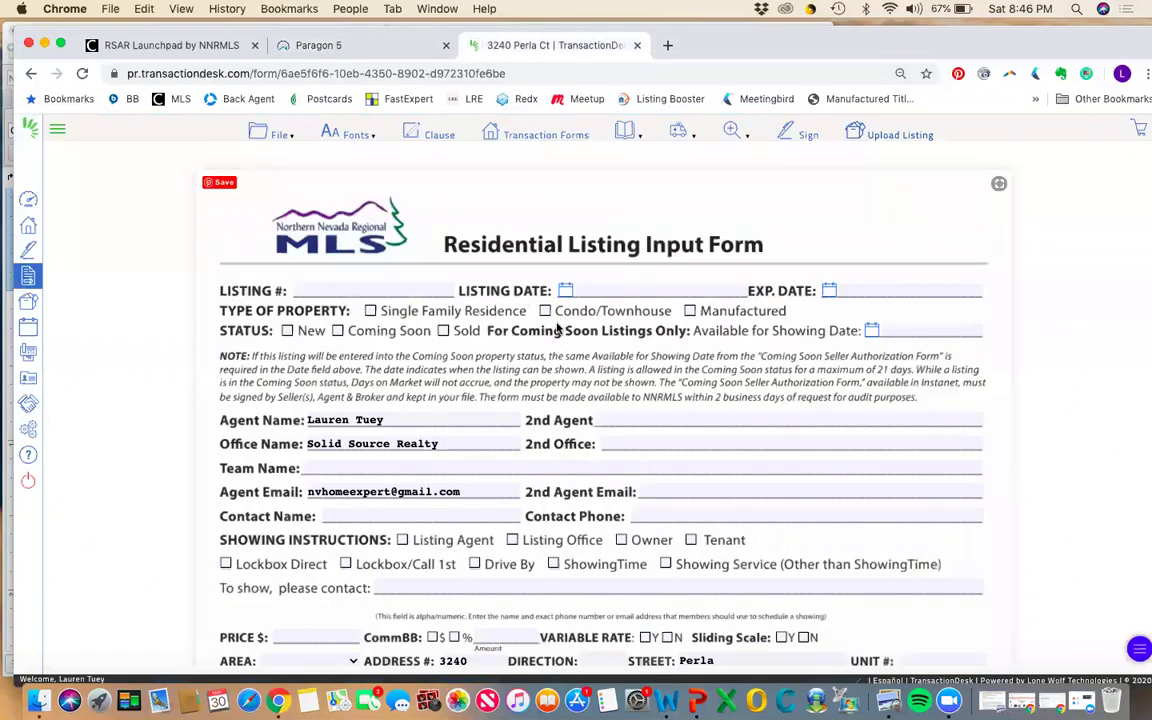
pyautogui.scroll(-3, 625, 447)
pyautogui.scroll(3, 660, 460)
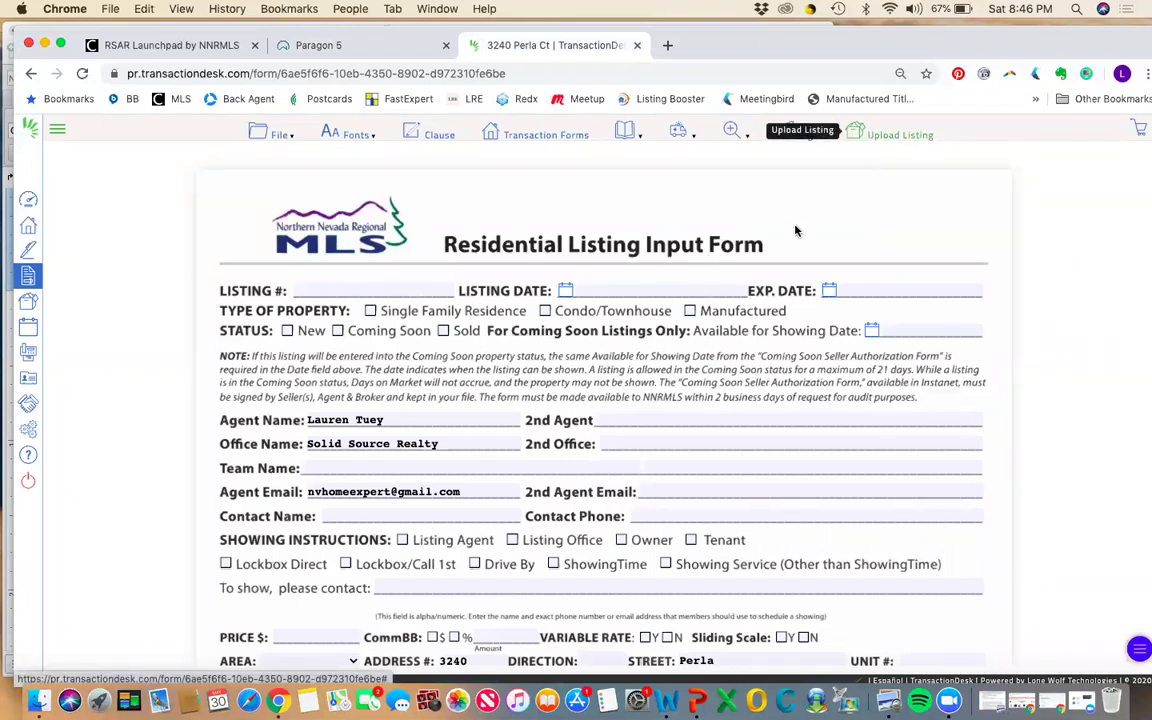
# Open the Reno partial listing for maintenance in Paragon 5 and review its General fields down to the virtual tour entries
pyautogui.click(378, 51)
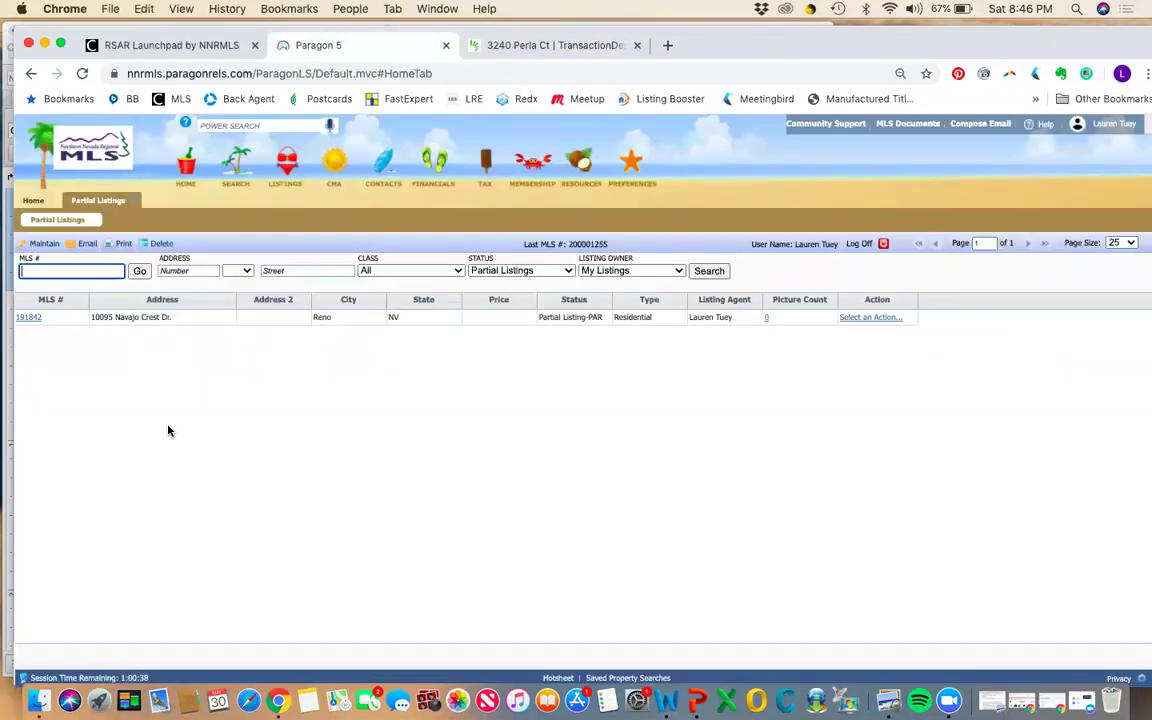
pyautogui.click(28, 318)
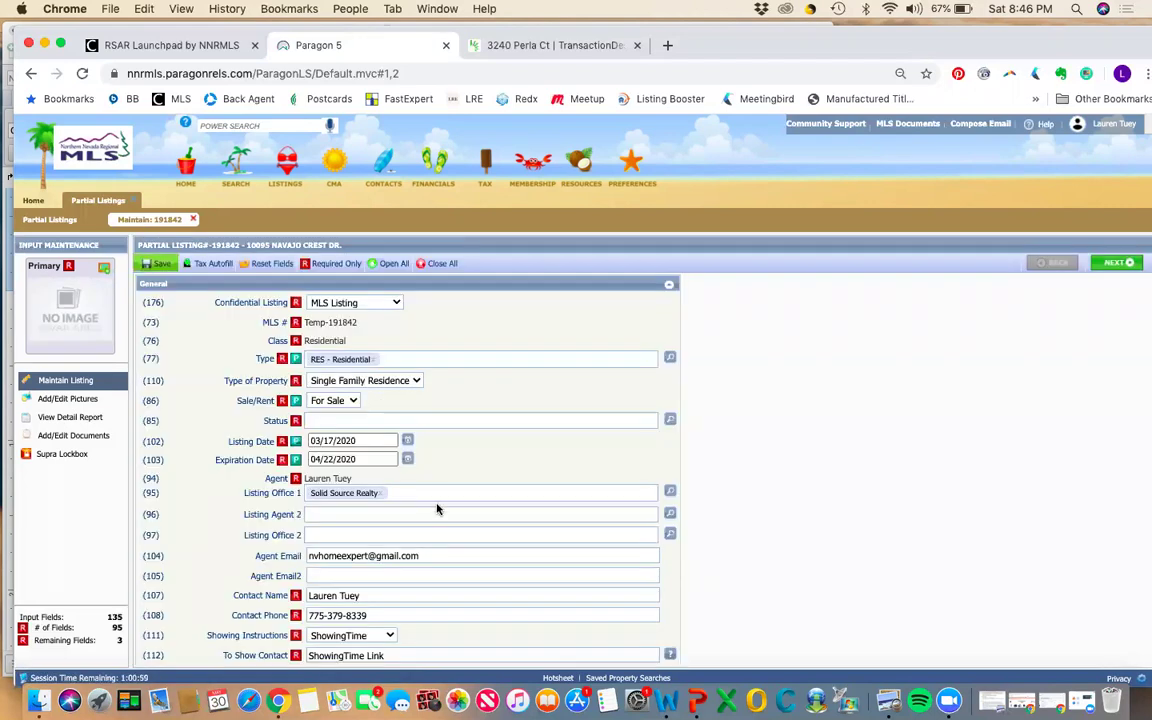
pyautogui.scroll(-8, 437, 507)
pyautogui.scroll(-10, 437, 508)
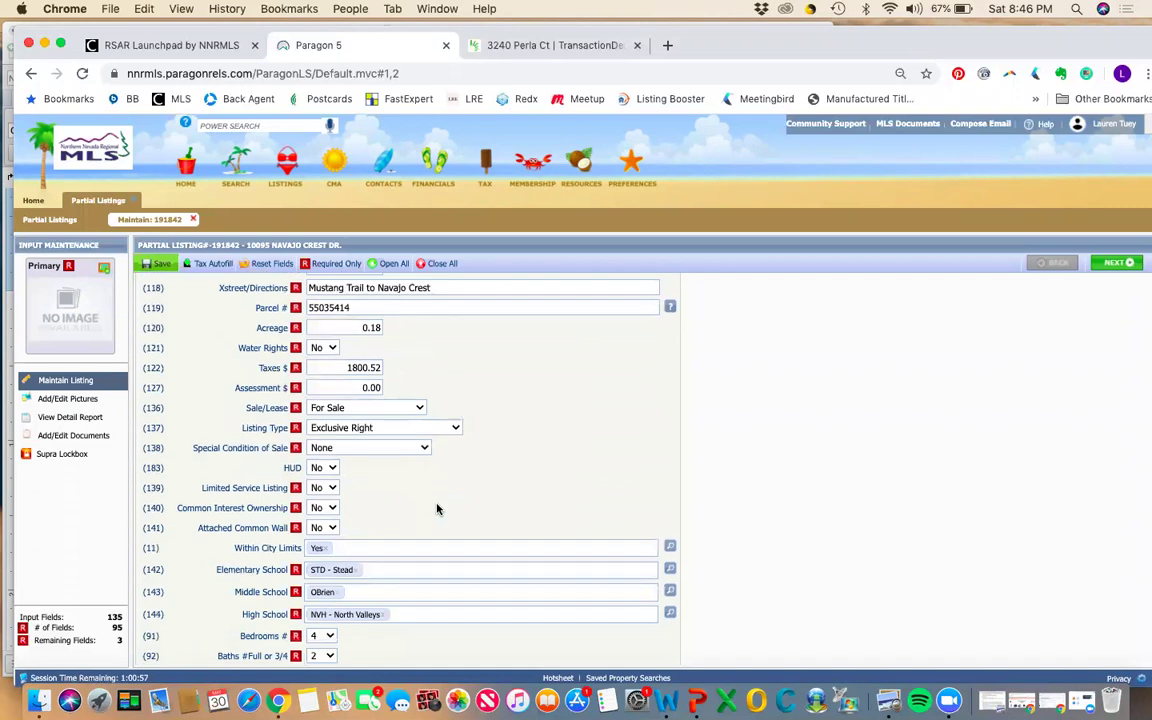
pyautogui.scroll(-1, 437, 509)
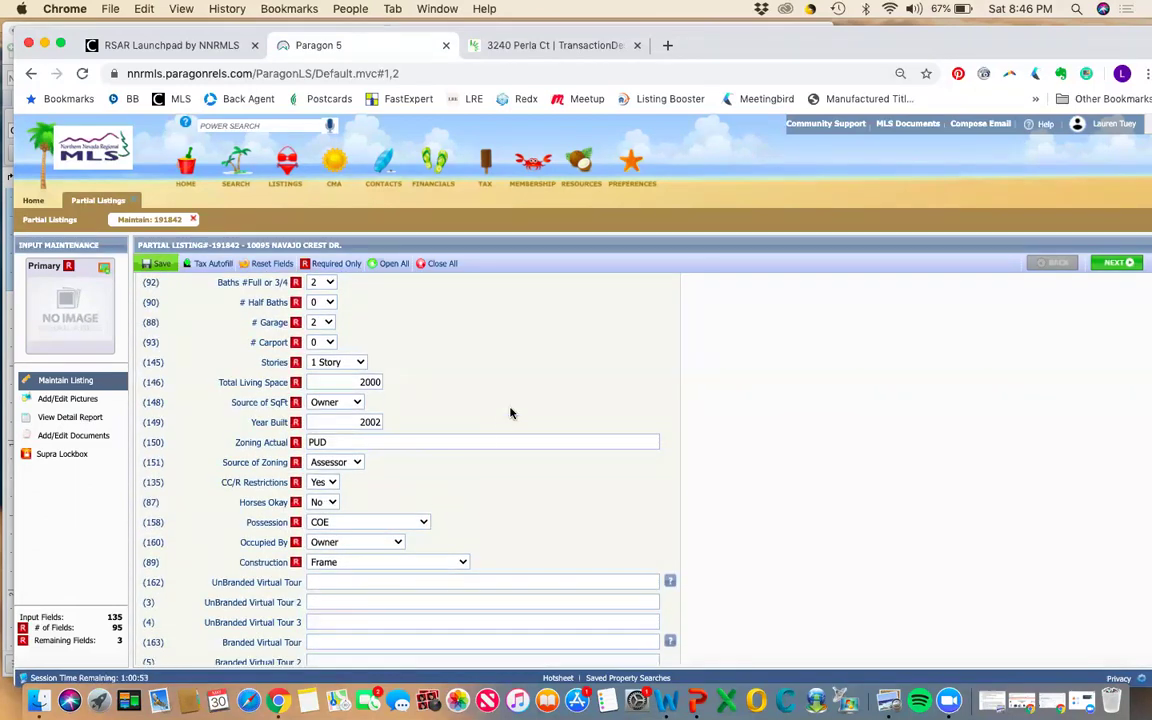
pyautogui.scroll(10, 510, 413)
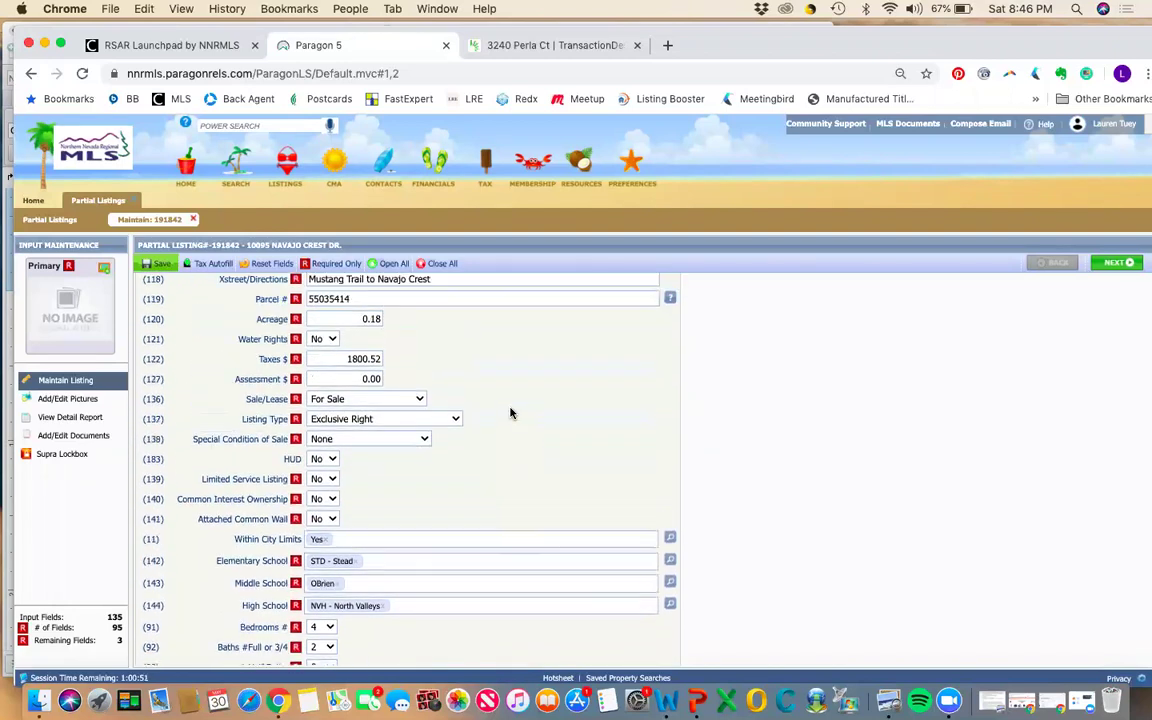
pyautogui.scroll(10, 510, 413)
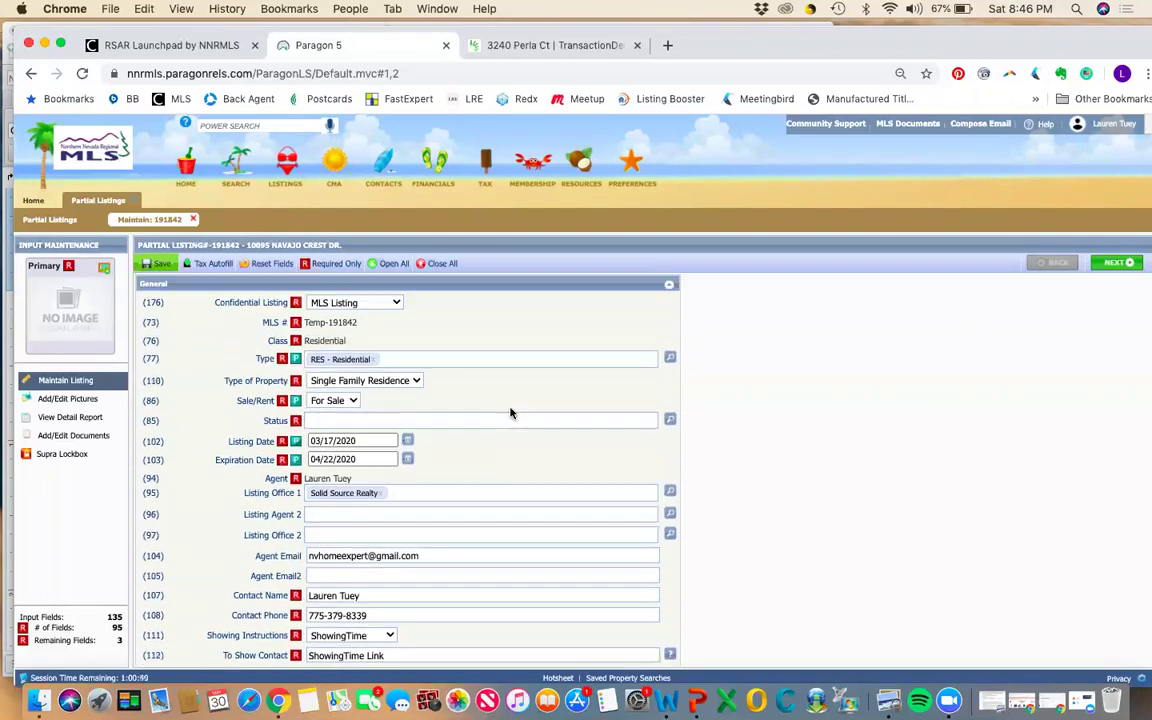
# Go to the partial listing's pictures and open the dialog for uploading multiple photos
pyautogui.click(68, 399)
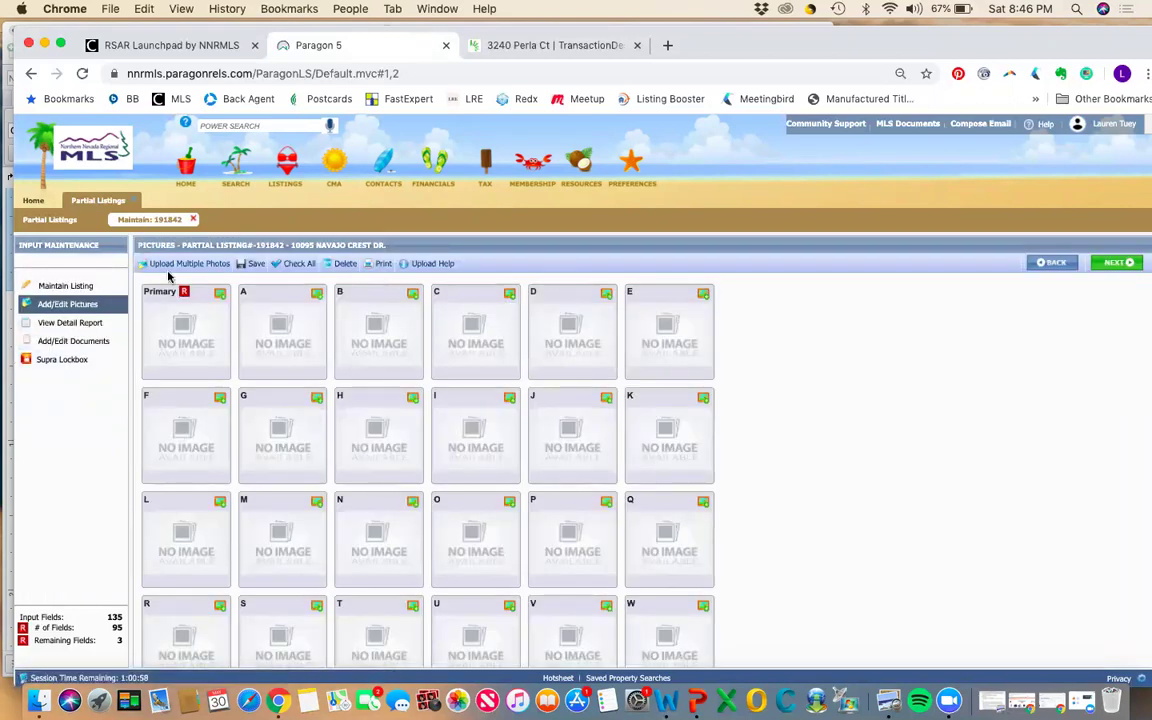
pyautogui.click(175, 266)
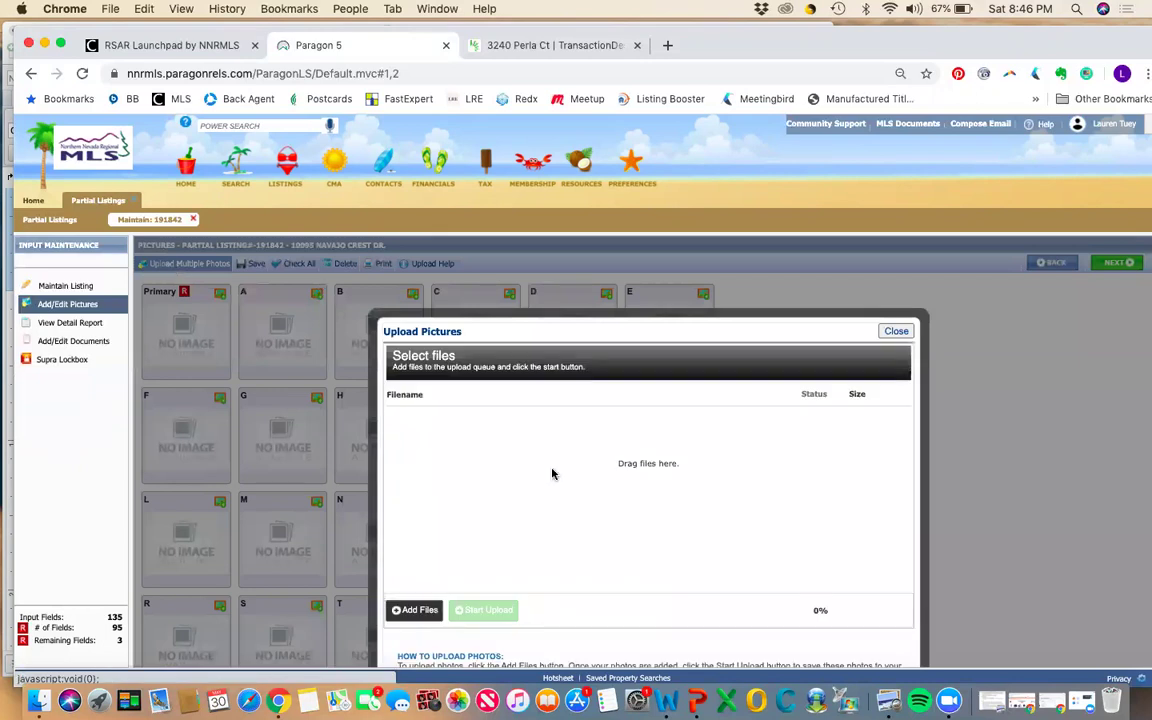
pyautogui.scroll(-1, 556, 485)
pyautogui.scroll(1, 556, 485)
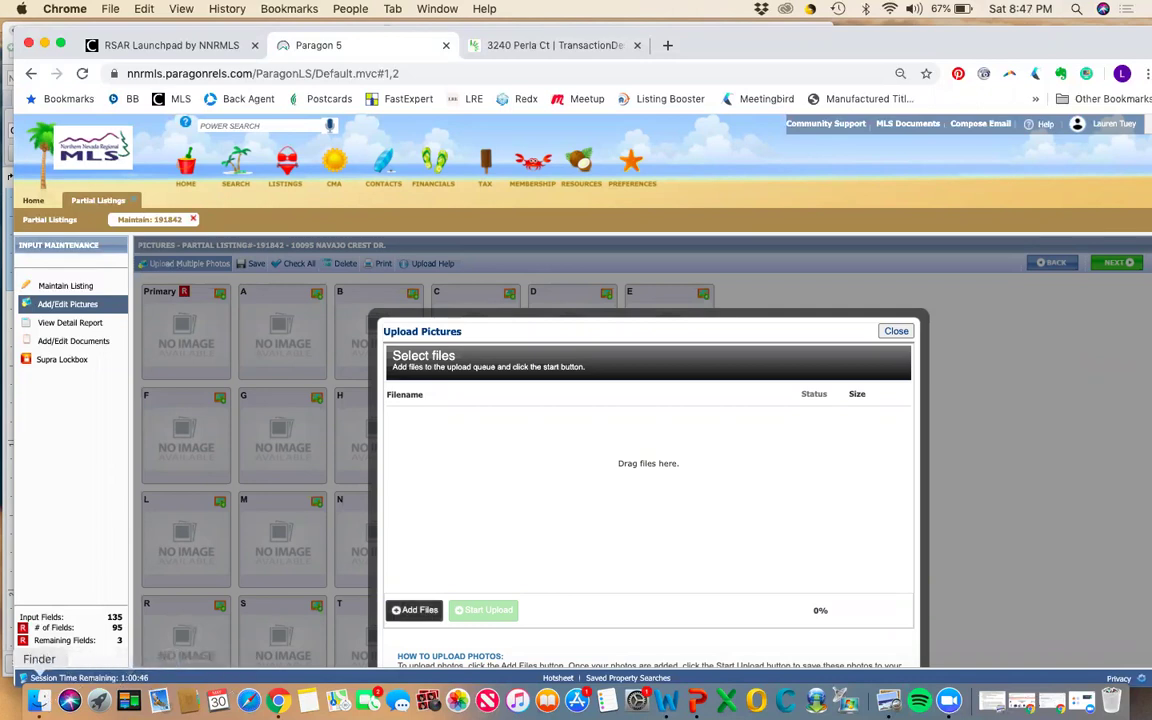
# Switch to Finder, open the FB Example Photos folder on the Desktop, and move the window aside from the upload area
pyautogui.click(38, 700)
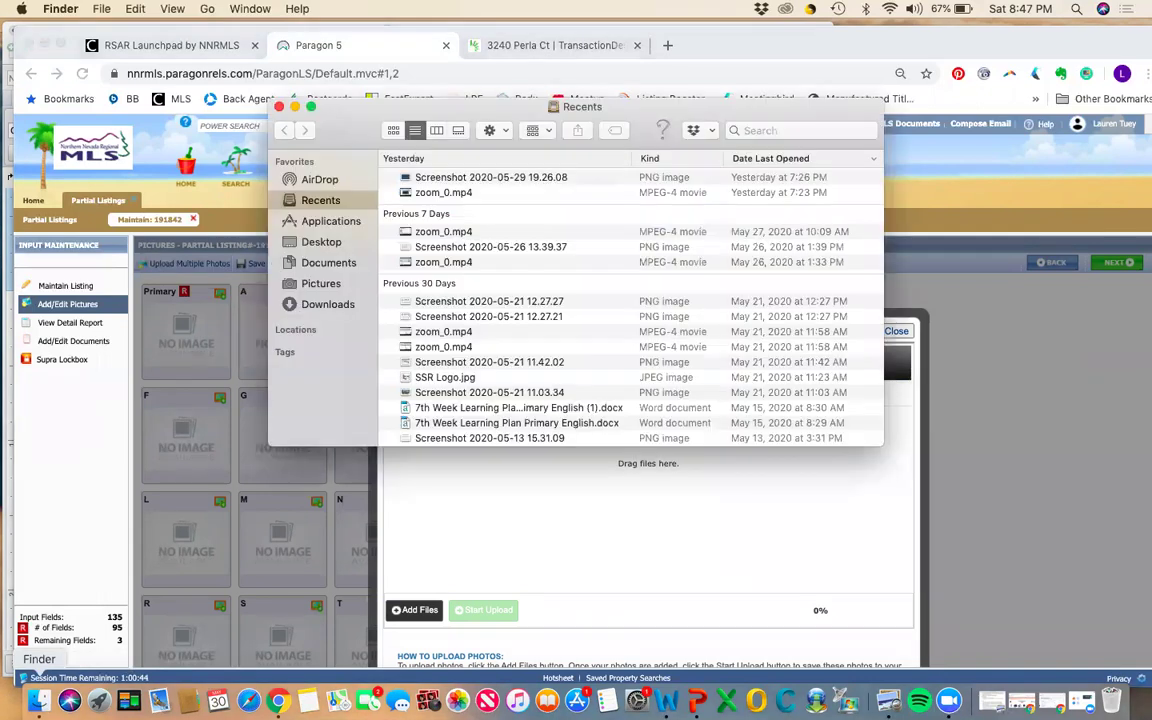
pyautogui.click(321, 242)
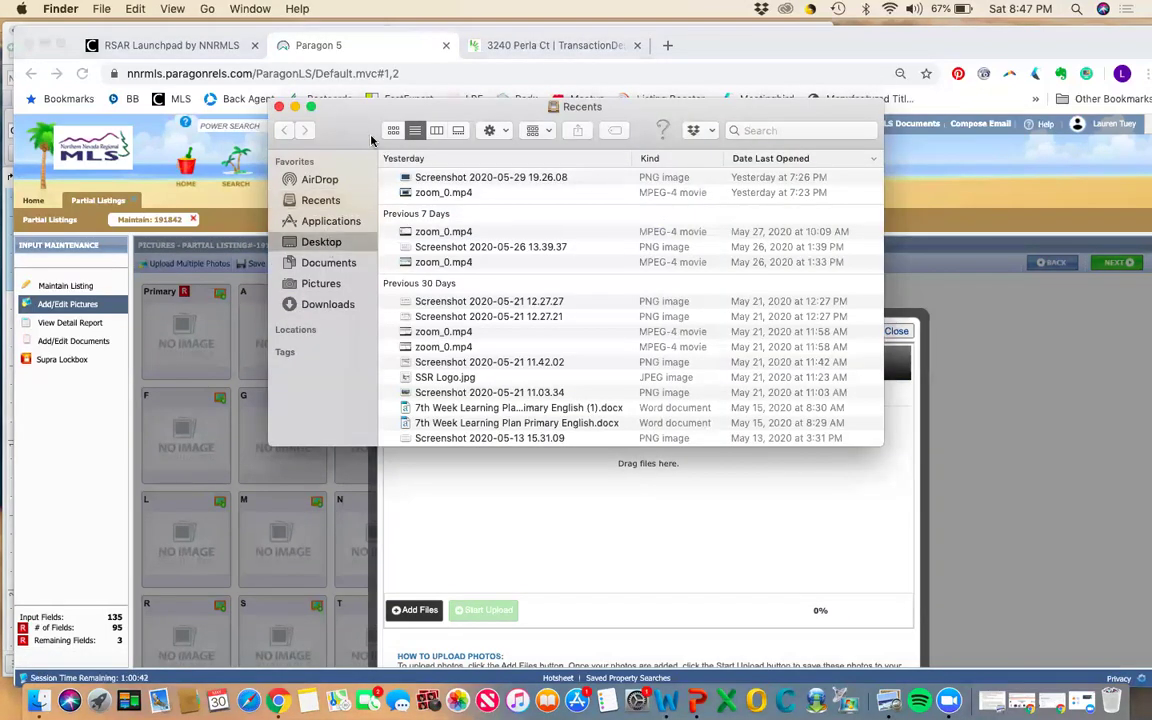
pyautogui.moveTo(365, 126); pyautogui.dragTo(720, 114)
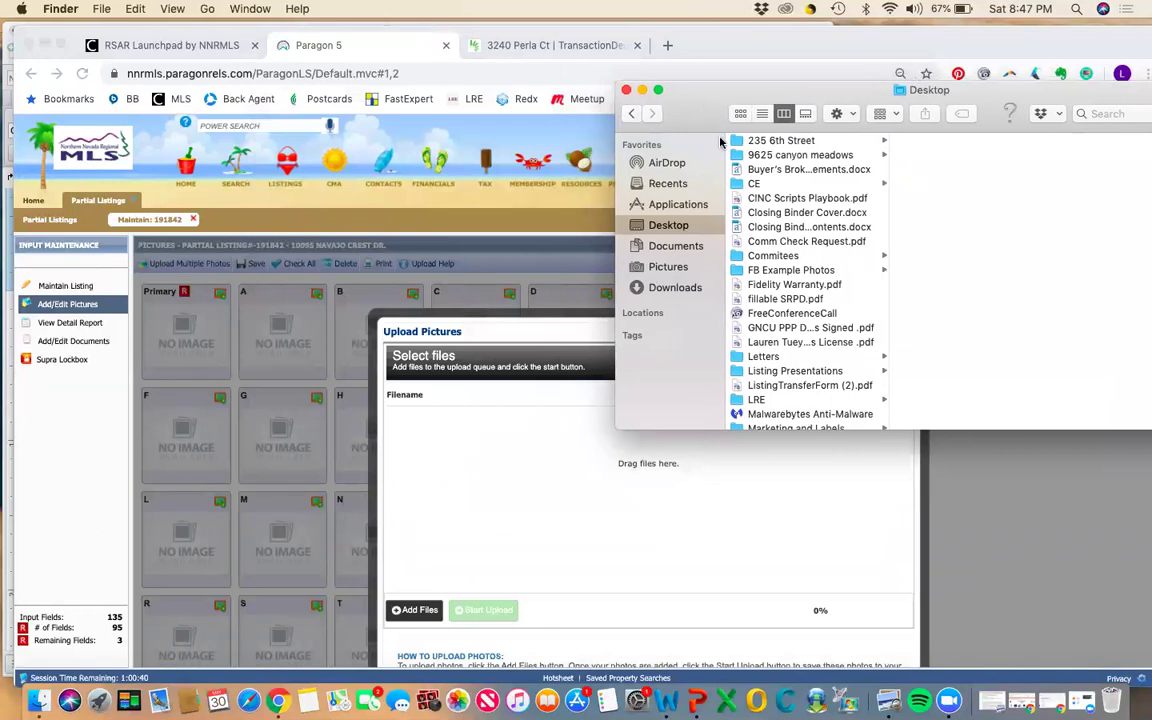
pyautogui.click(788, 270)
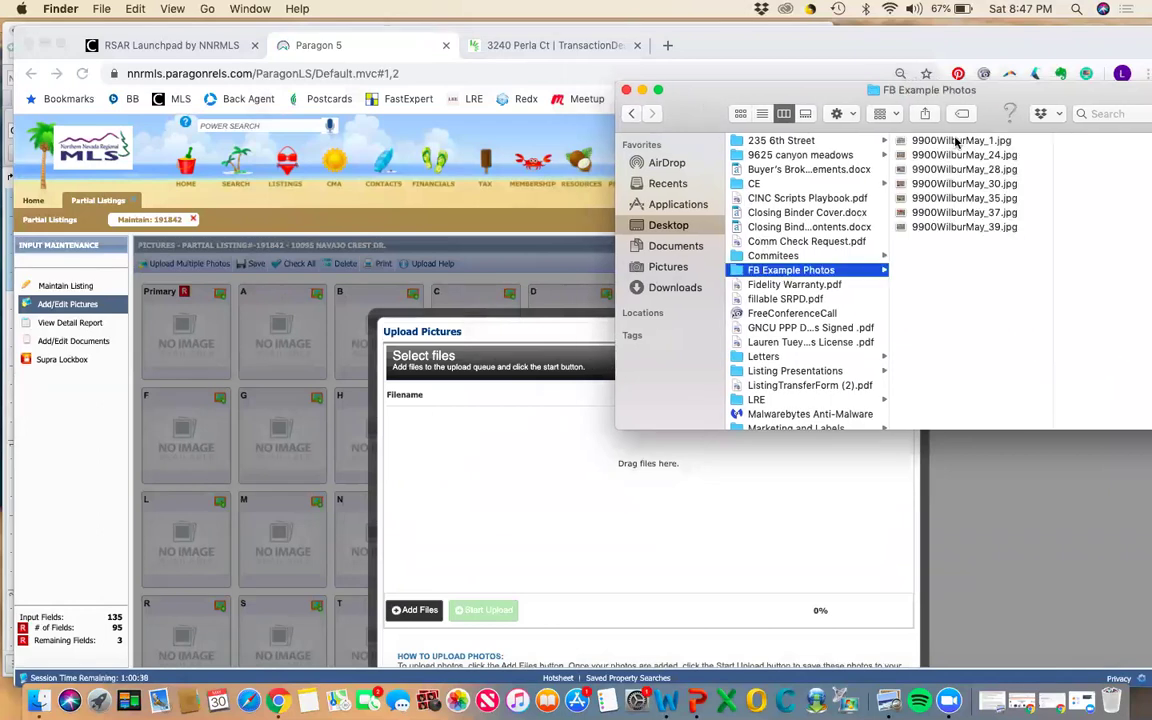
# Select all seven JPG photos in the FB Example Photos folder and add them to Paragon's picture upload queue
pyautogui.click(956, 141)
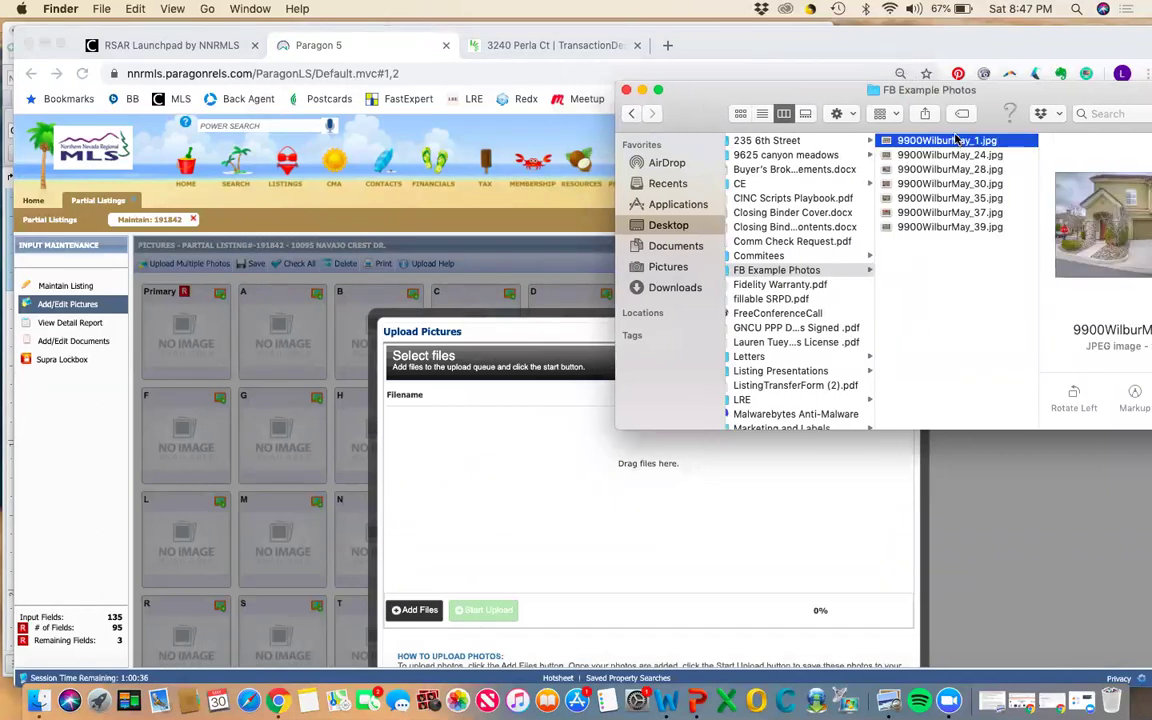
pyautogui.moveTo(997, 100); pyautogui.dragTo(883, 81)
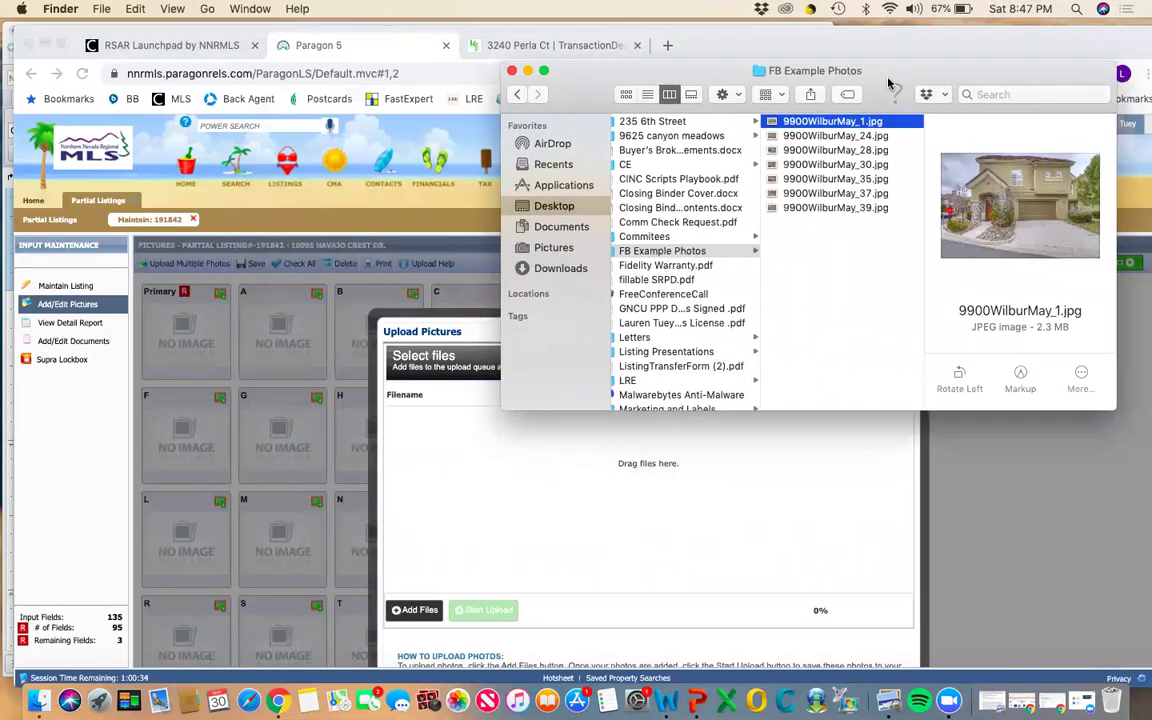
pyautogui.click(846, 122)
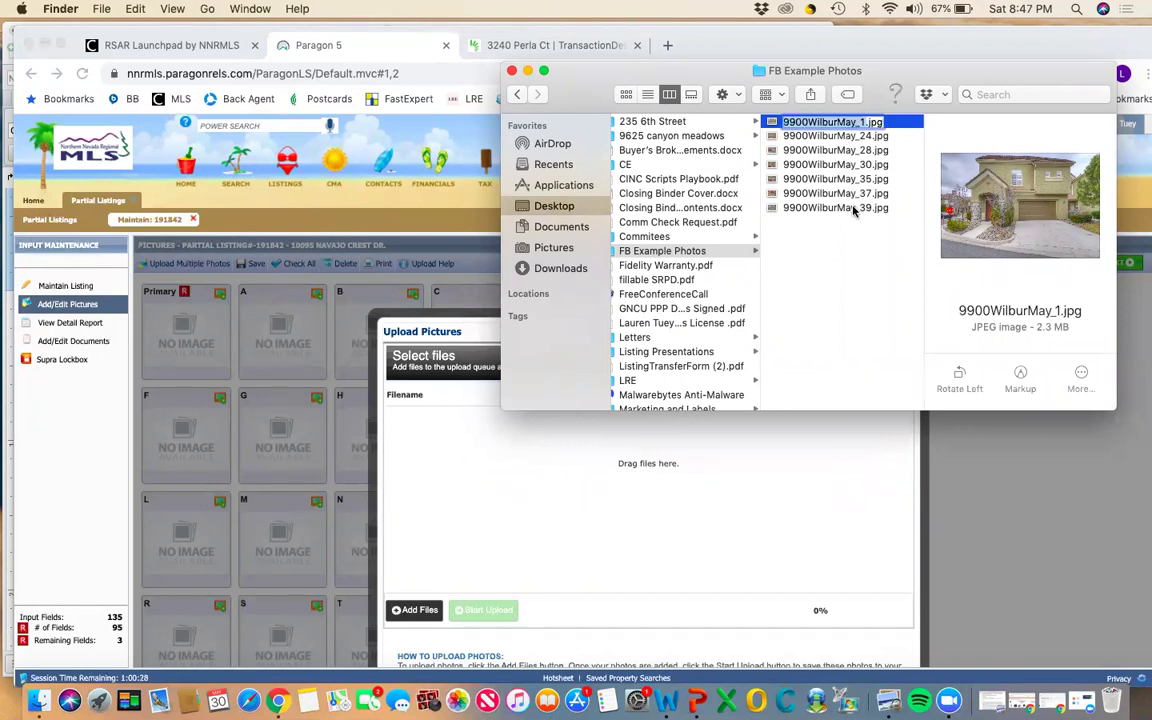
pyautogui.click(908, 122)
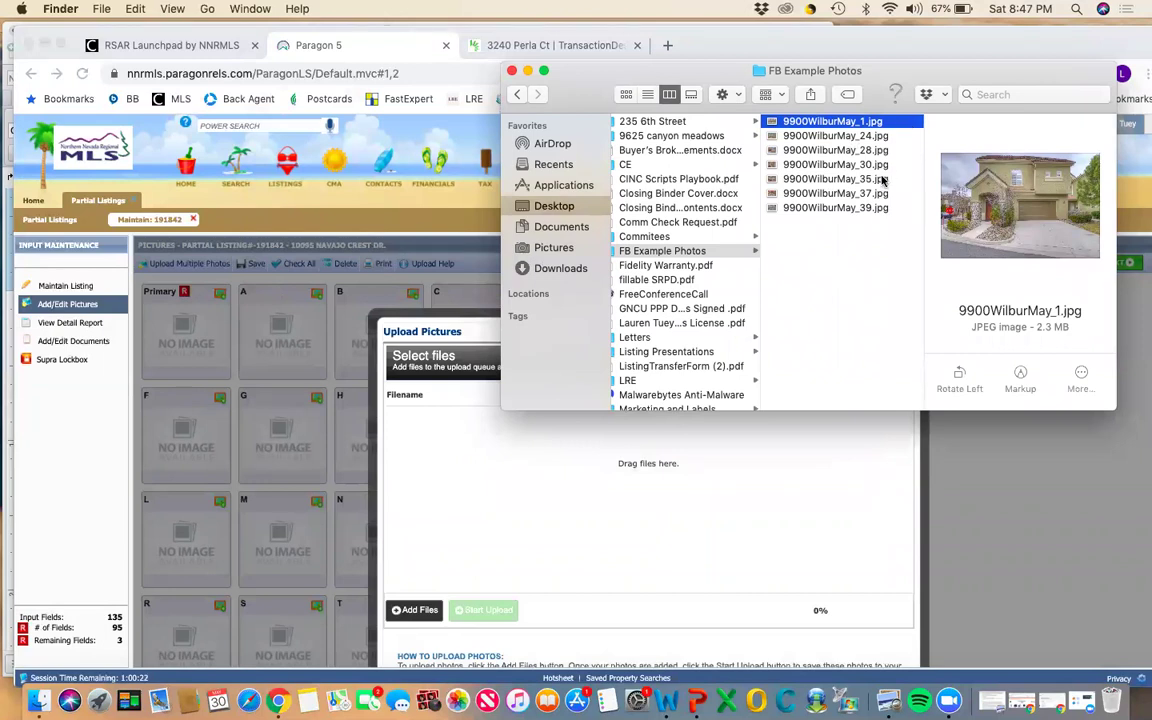
pyautogui.keyDown('shift'); pyautogui.click(869, 210); pyautogui.keyUp('shift')
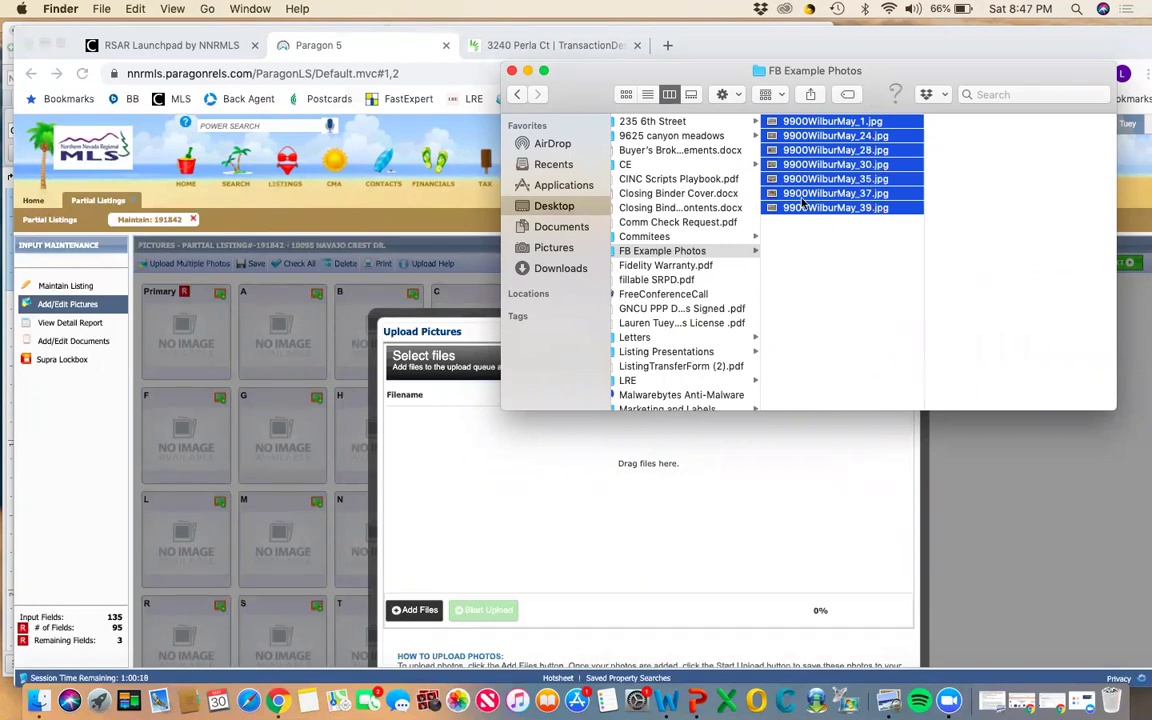
pyautogui.moveTo(802, 203); pyautogui.dragTo(593, 490)
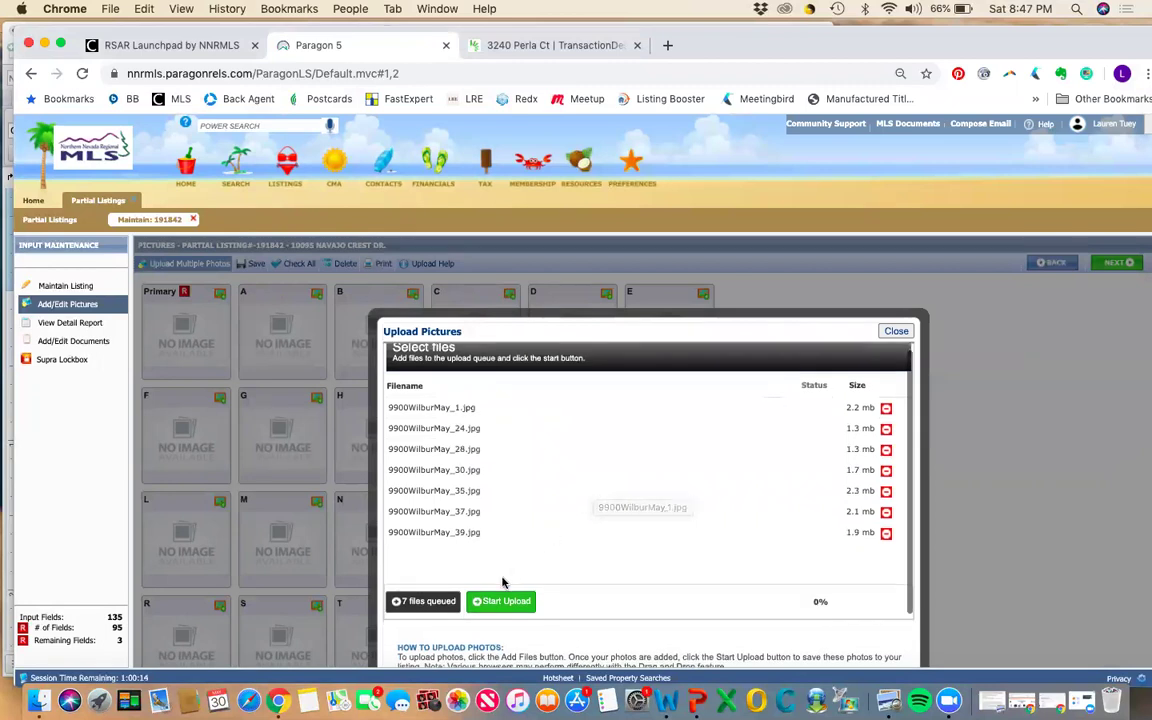
# Start the photo upload and remove the queued files ending in 30, 35, 37 and 39
pyautogui.click(491, 601)
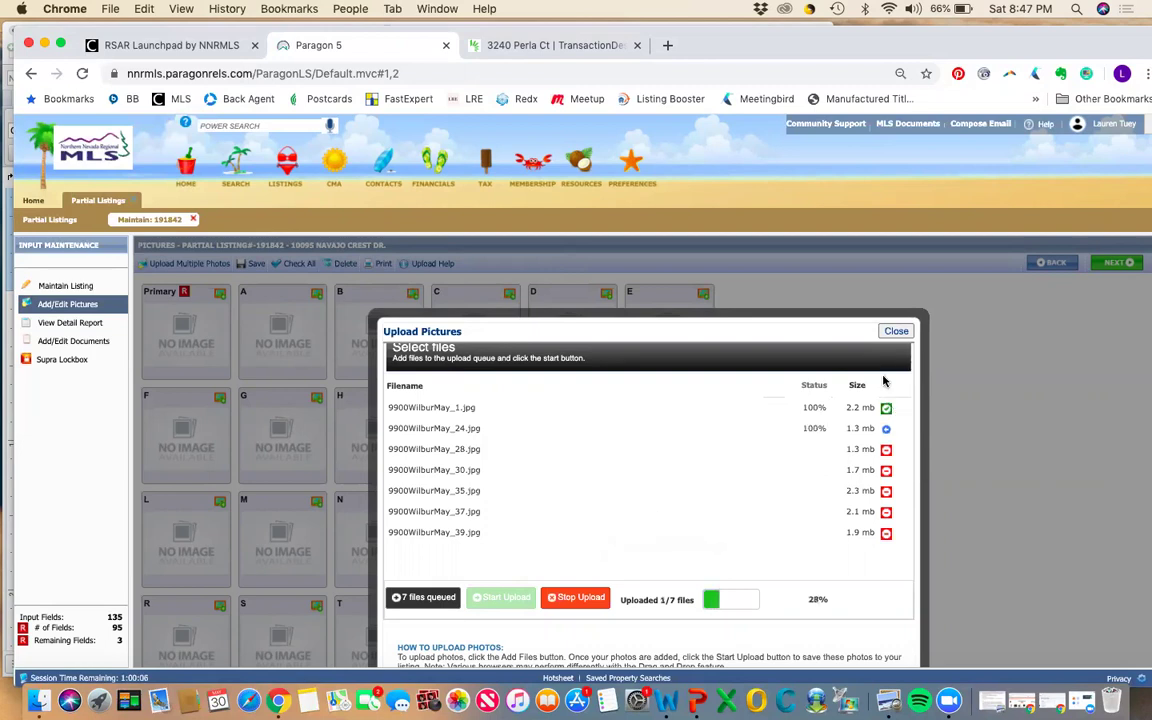
pyautogui.click(886, 470)
pyautogui.click(887, 490)
pyautogui.click(887, 490)
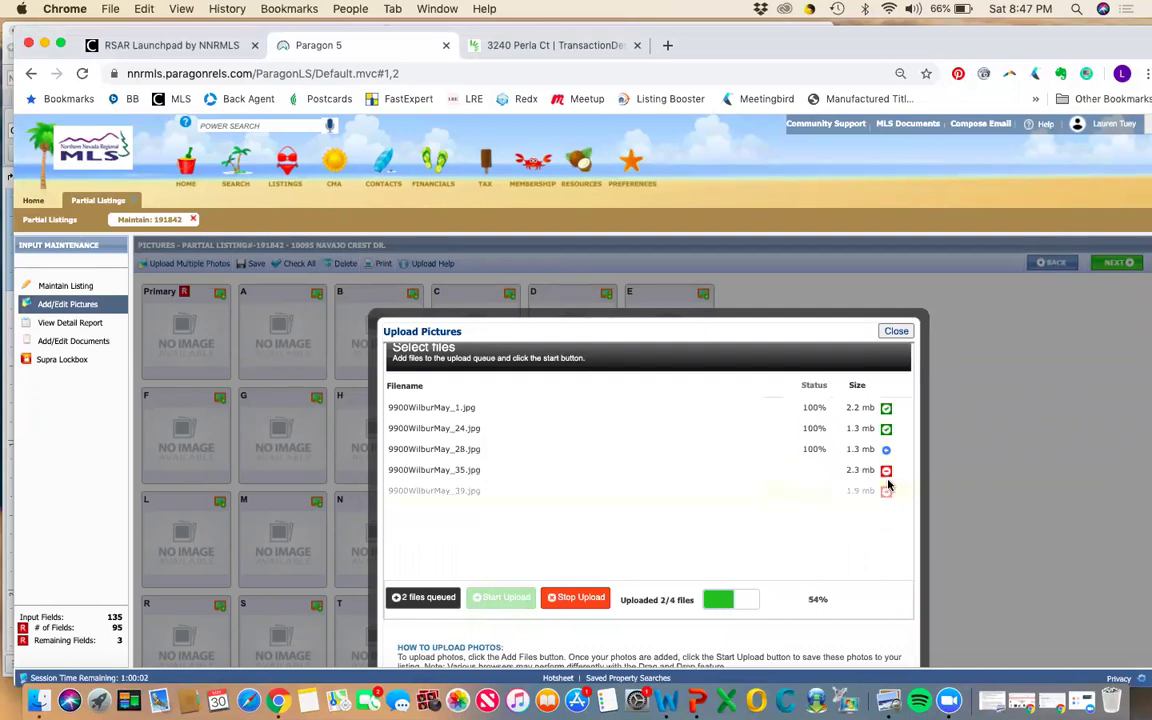
pyautogui.click(886, 470)
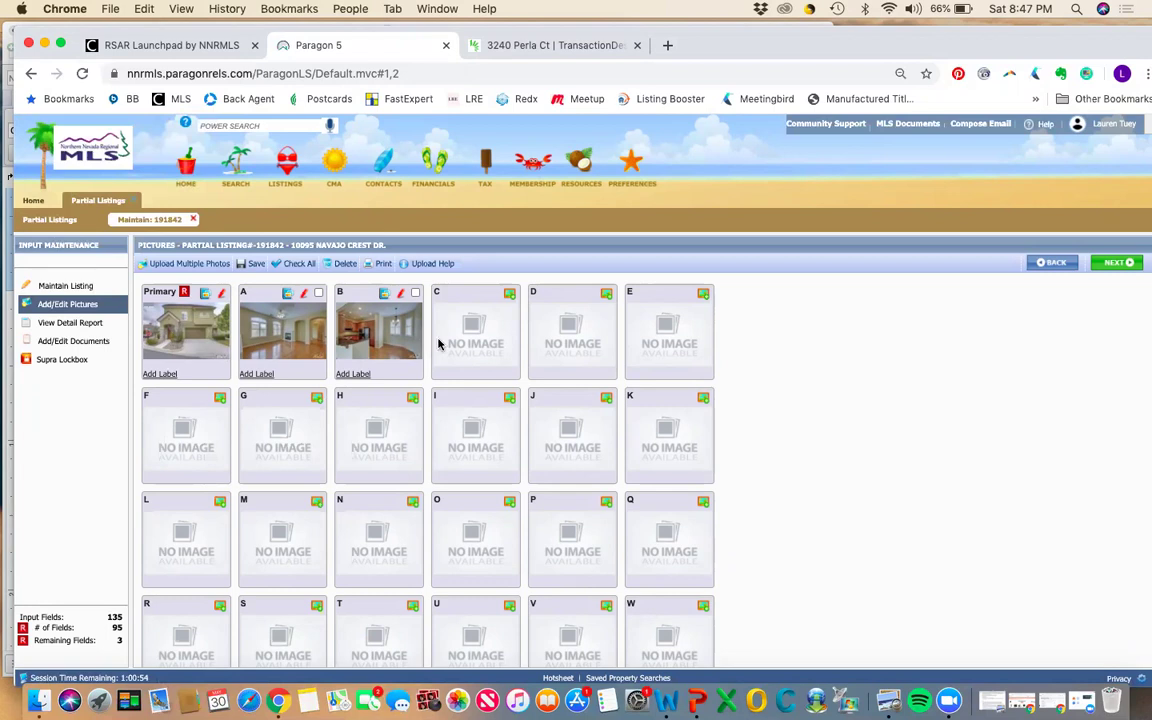
# Rearrange the uploaded photos, leaving the second slot empty, with the kitchen photo third and the living room photo fourth
pyautogui.scroll(-5, 478, 440)
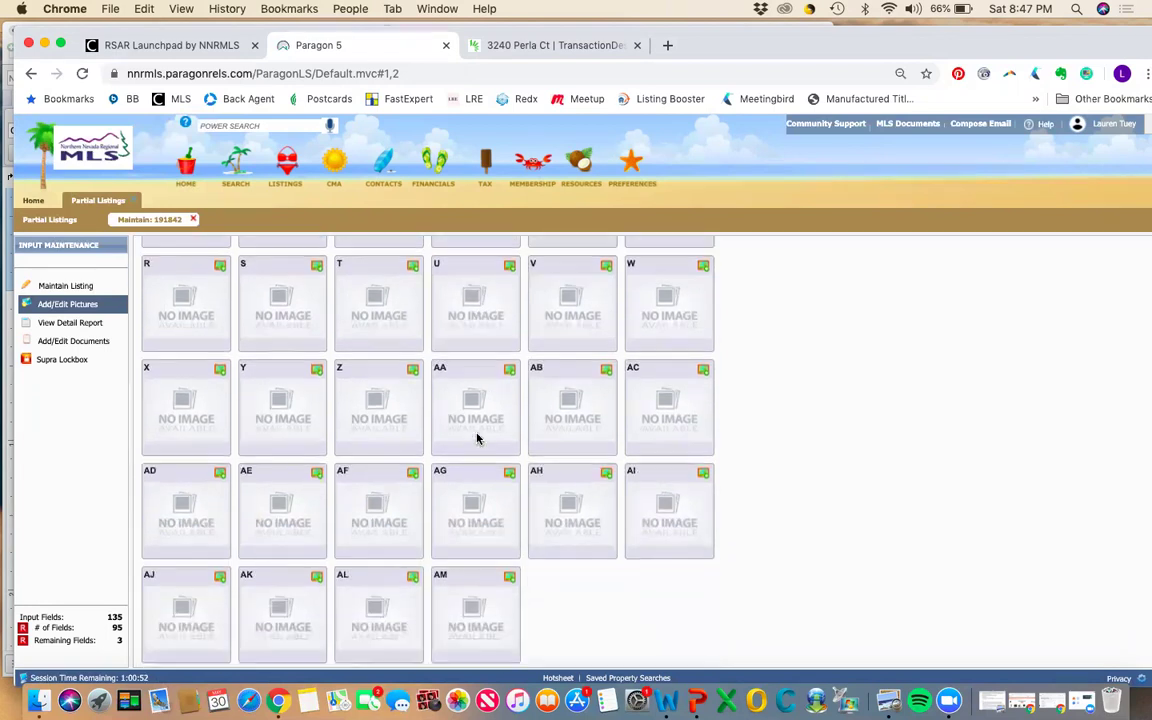
pyautogui.scroll(5, 478, 440)
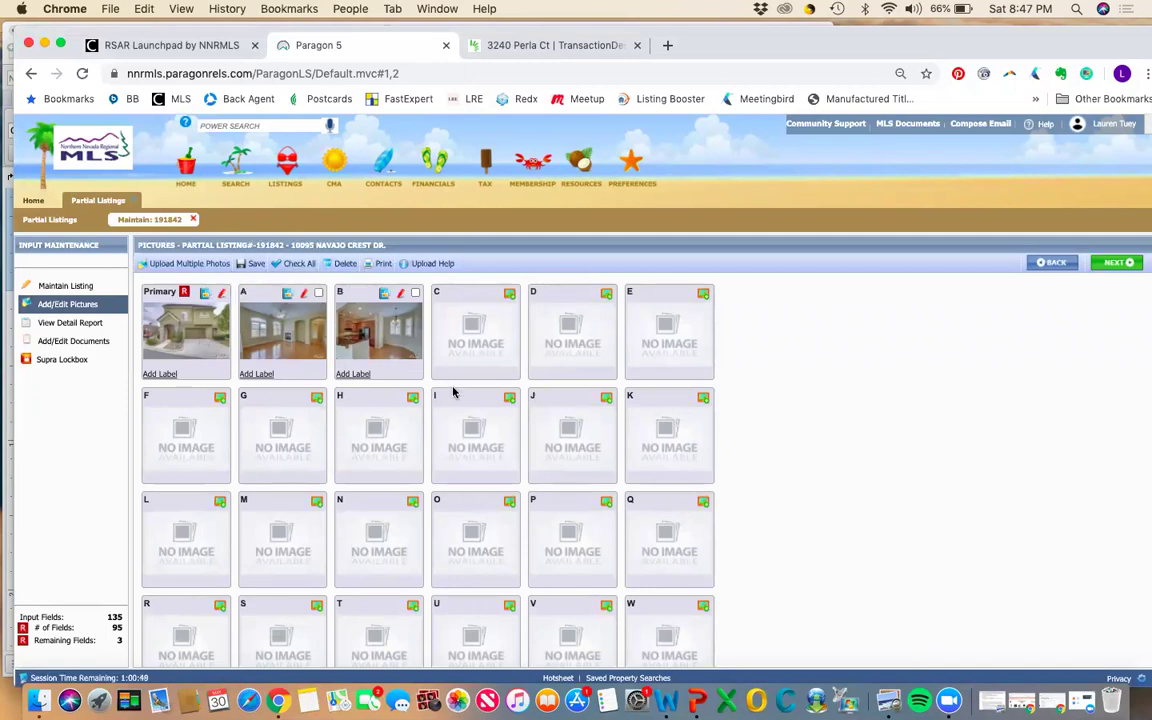
pyautogui.moveTo(398, 305); pyautogui.dragTo(490, 340)
pyautogui.moveTo(280, 320); pyautogui.dragTo(392, 345)
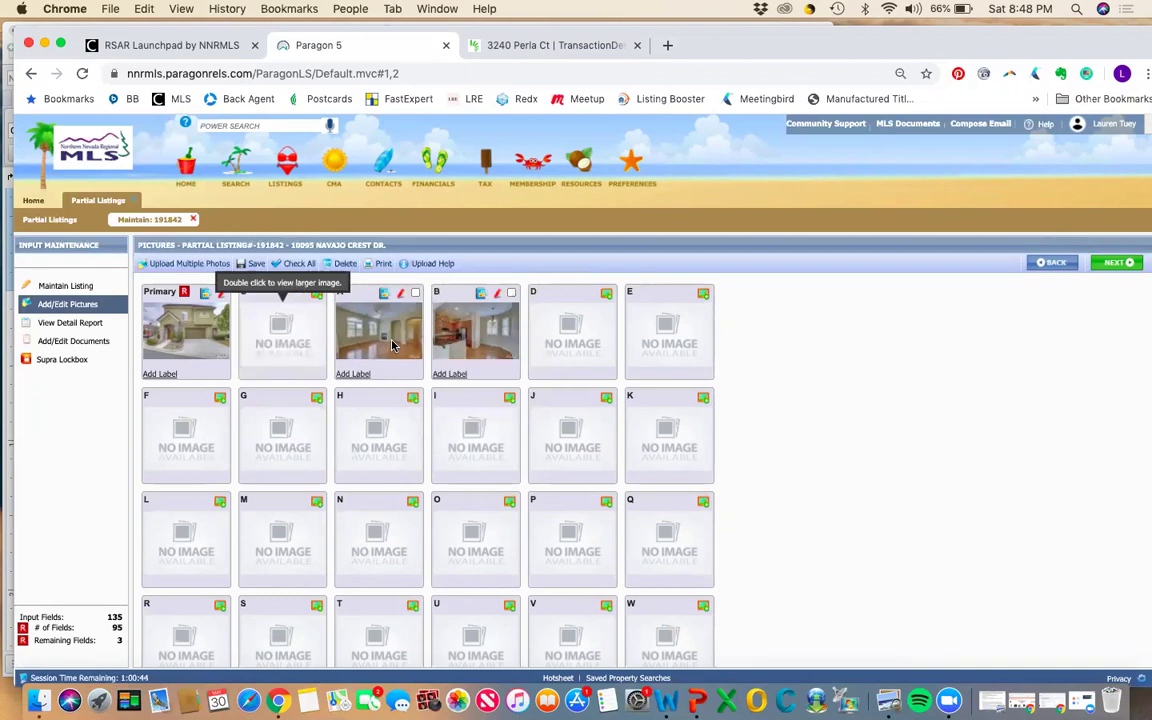
pyautogui.moveTo(470, 320); pyautogui.dragTo(357, 337)
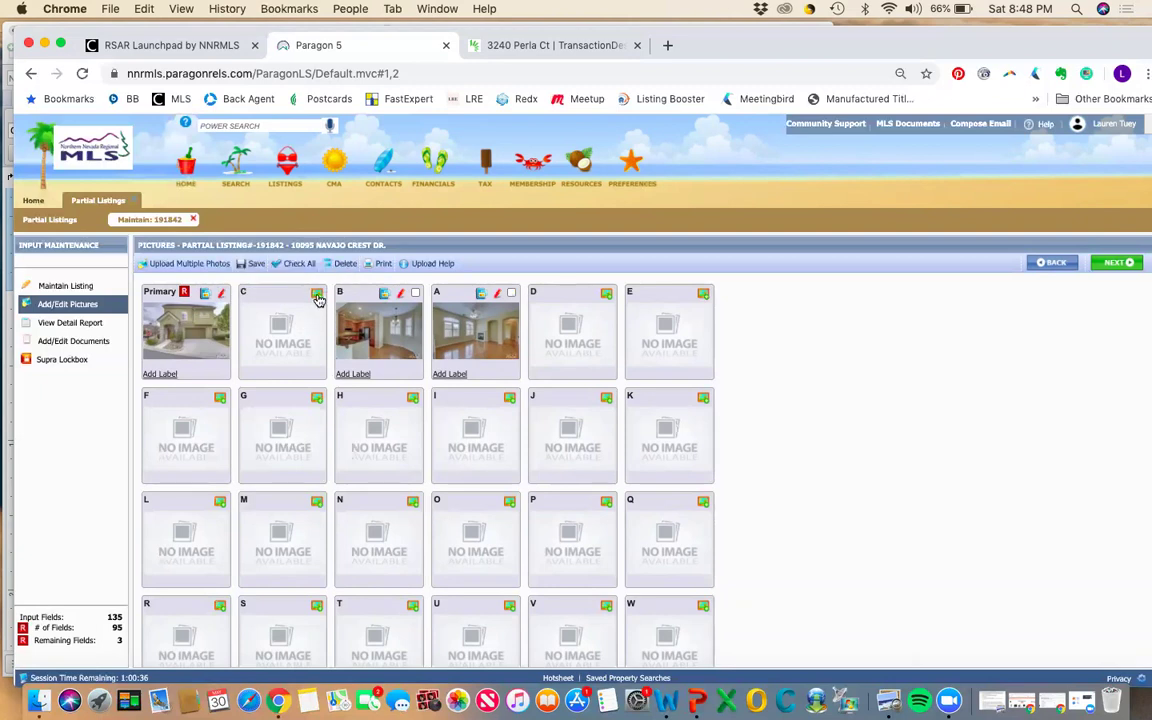
# Save the new photo order, then open the single-picture upload for the empty second slot and close it
pyautogui.click(318, 299)
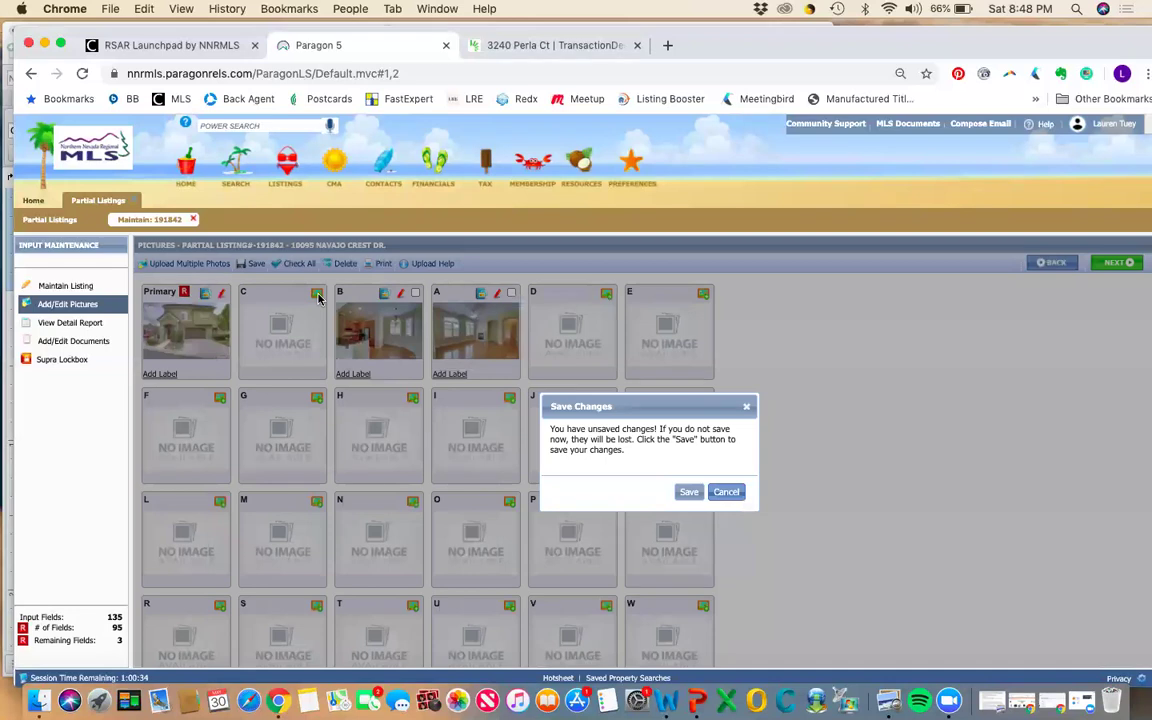
pyautogui.click(689, 492)
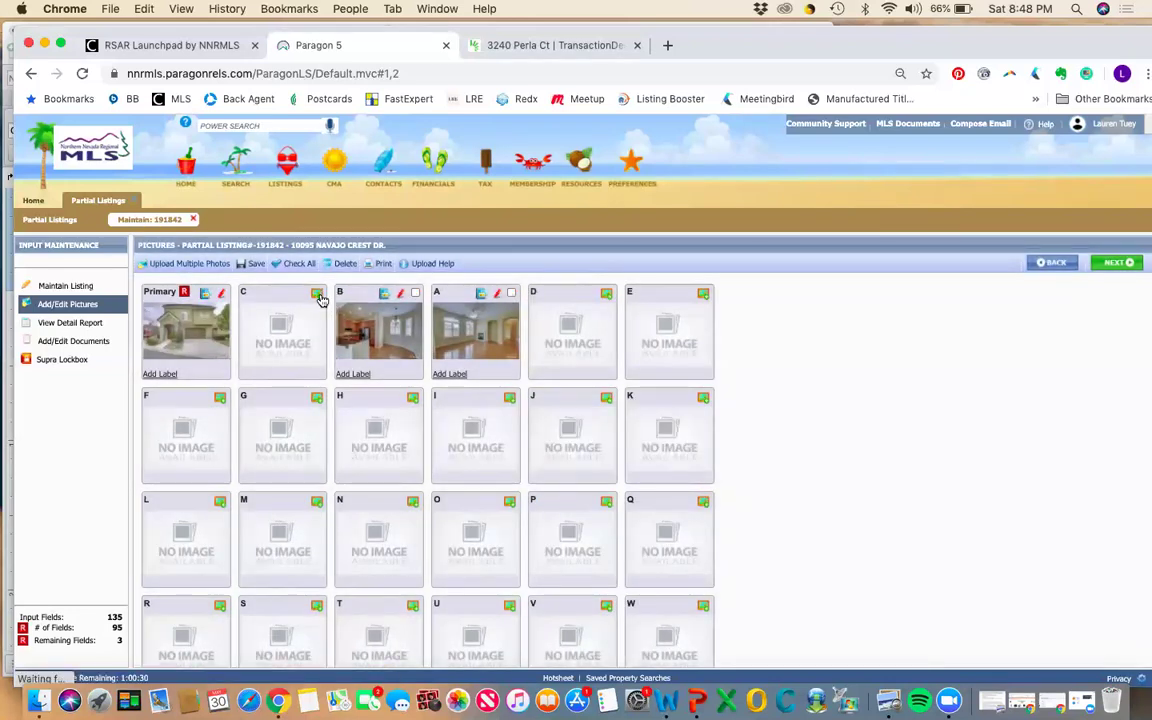
pyautogui.click(320, 300)
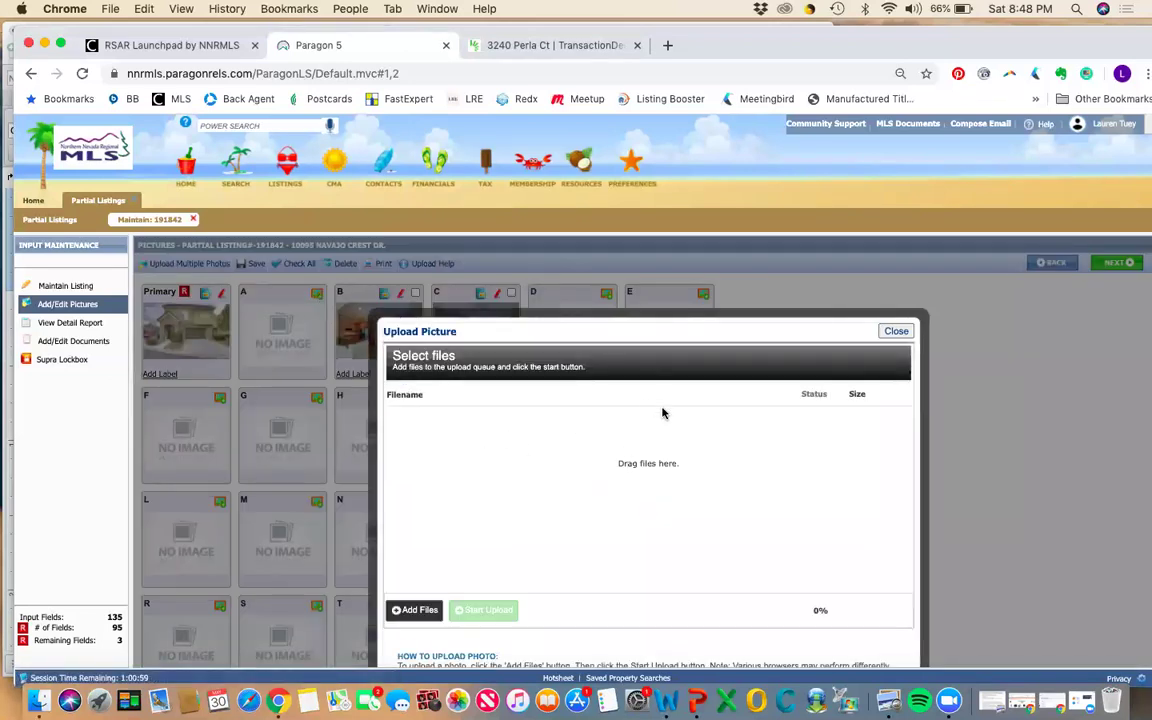
pyautogui.click(896, 331)
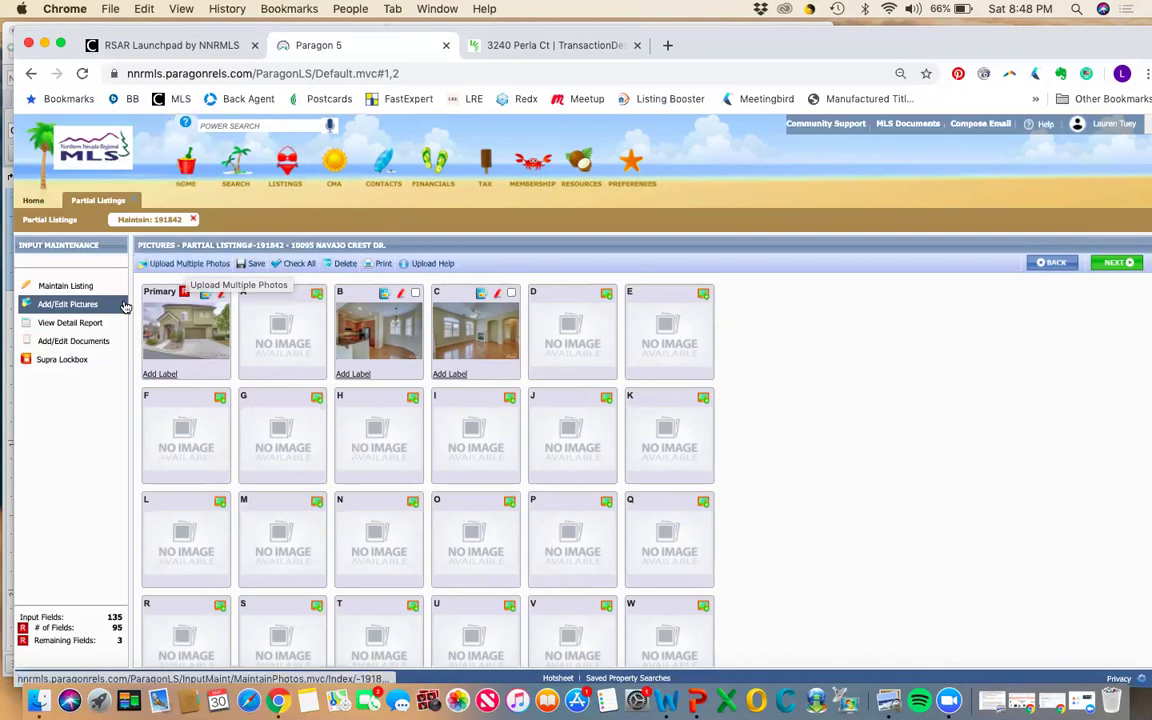
# Return to the partial listing's maintenance form and examine the three unbranded virtual tour fields
pyautogui.click(58, 287)
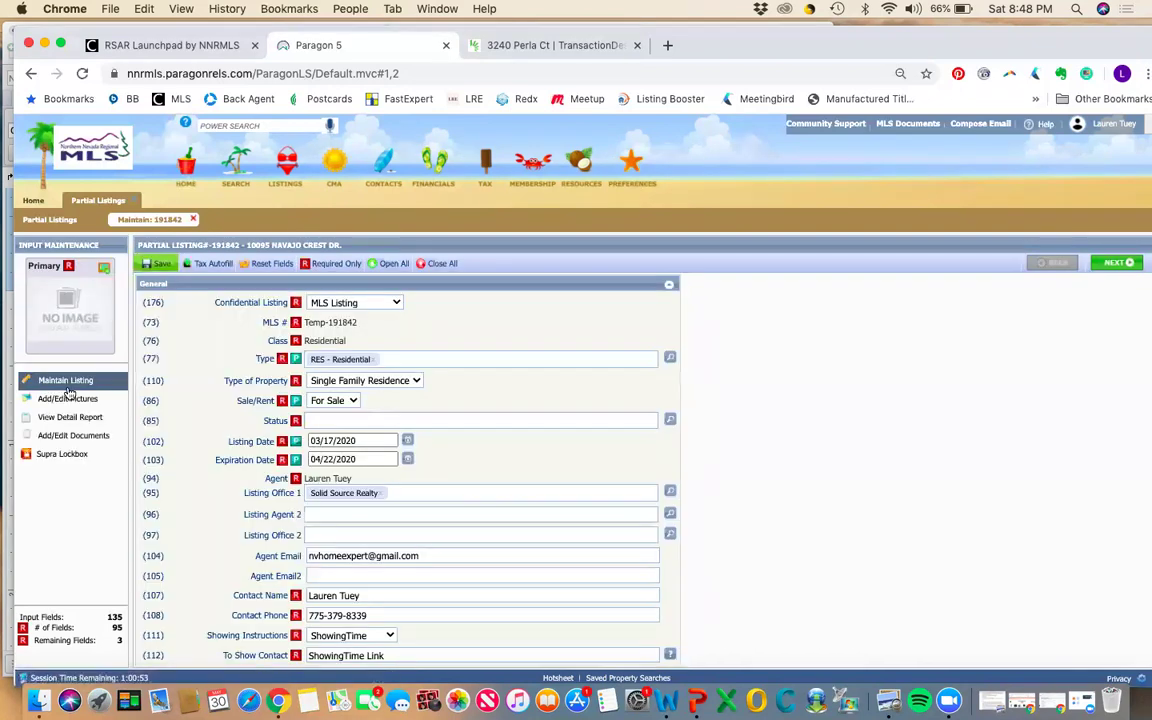
pyautogui.scroll(-10, 362, 470)
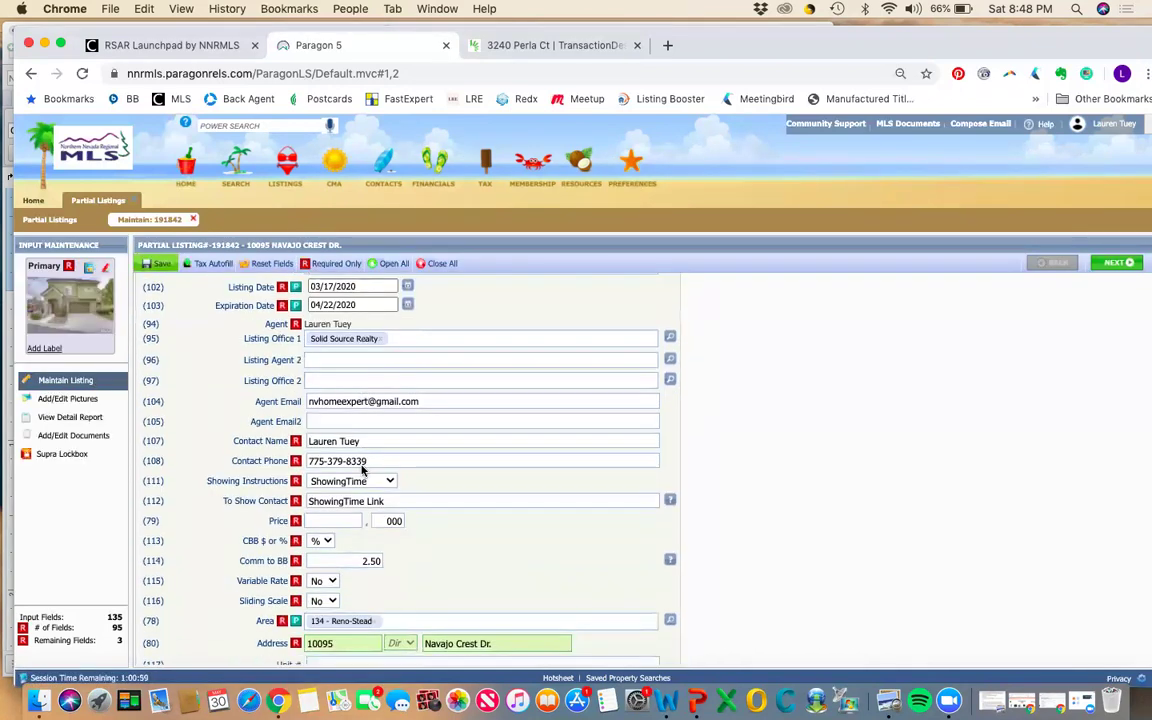
pyautogui.scroll(-10, 362, 466)
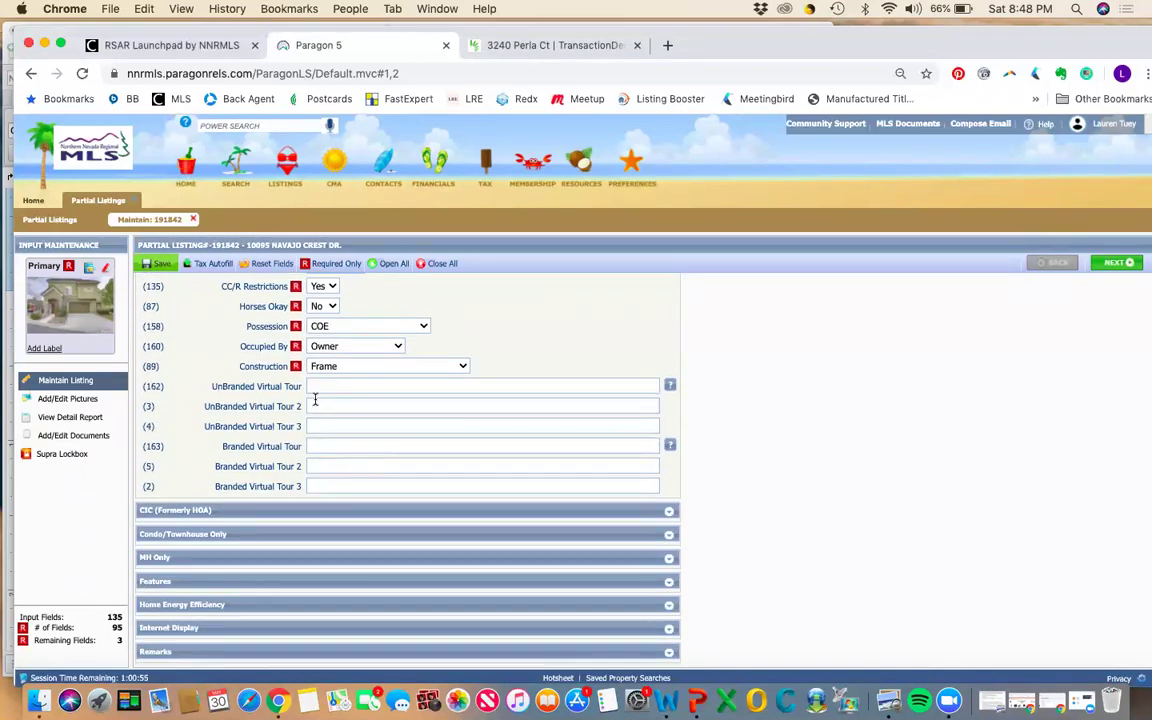
pyautogui.click(328, 388)
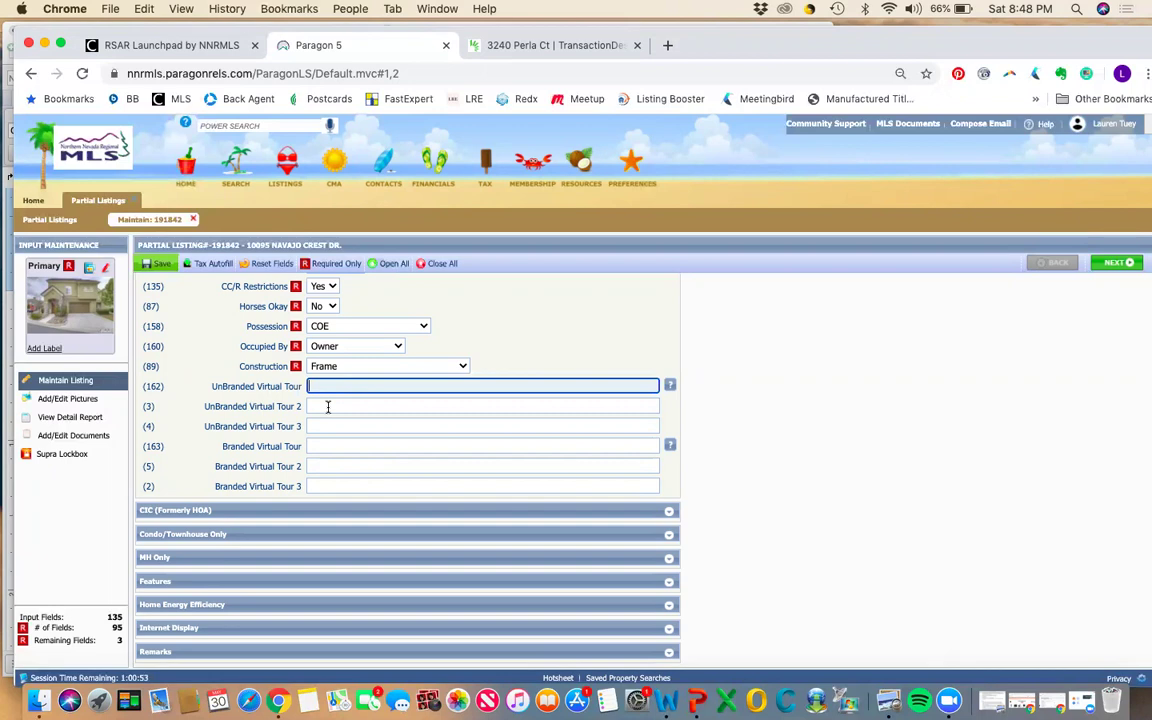
pyautogui.click(328, 407)
pyautogui.click(320, 425)
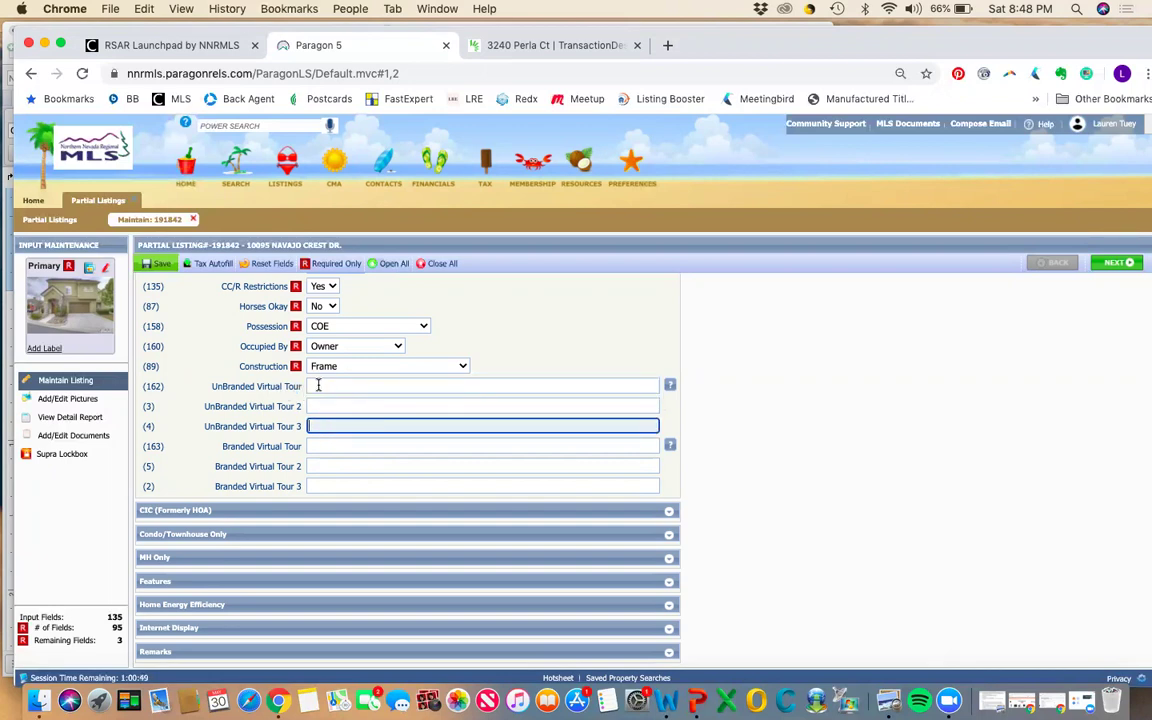
pyautogui.click(318, 390)
pyautogui.click(321, 407)
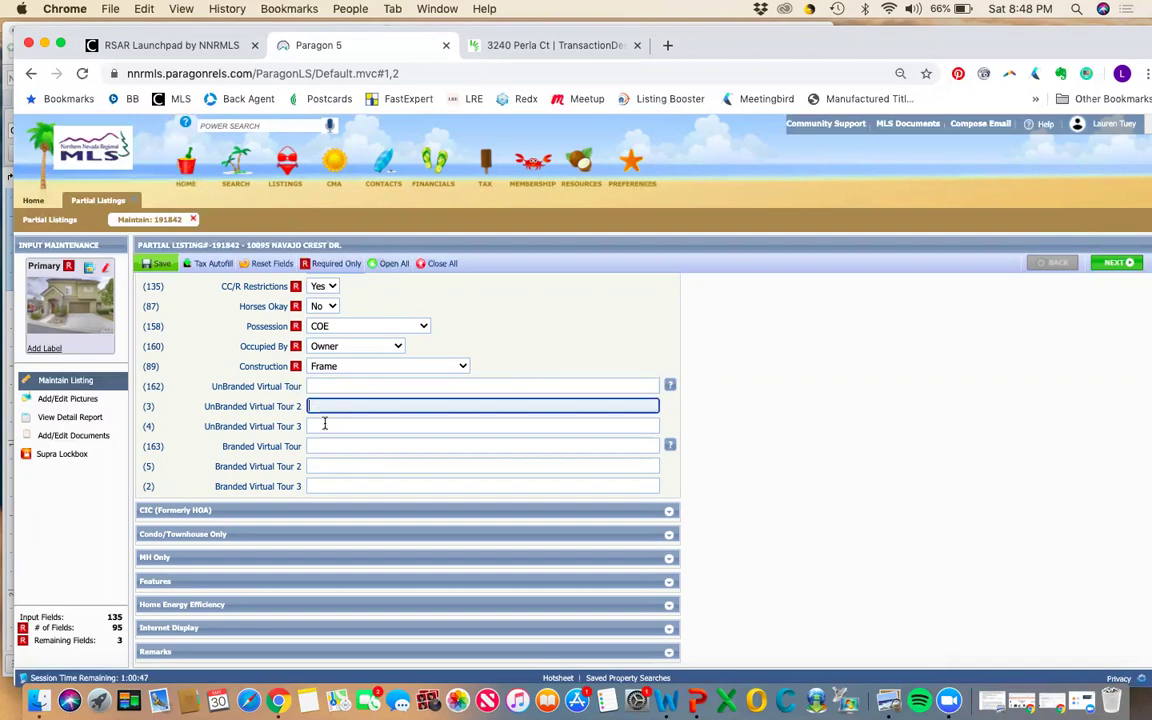
pyautogui.click(324, 426)
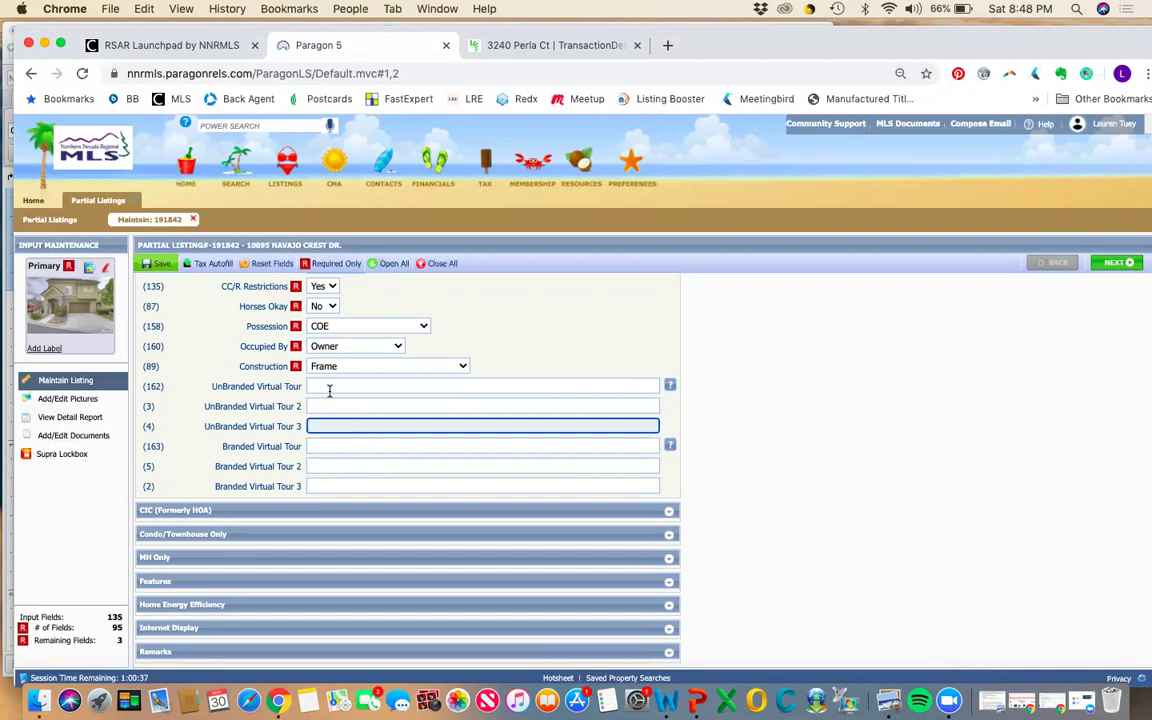
pyautogui.click(329, 387)
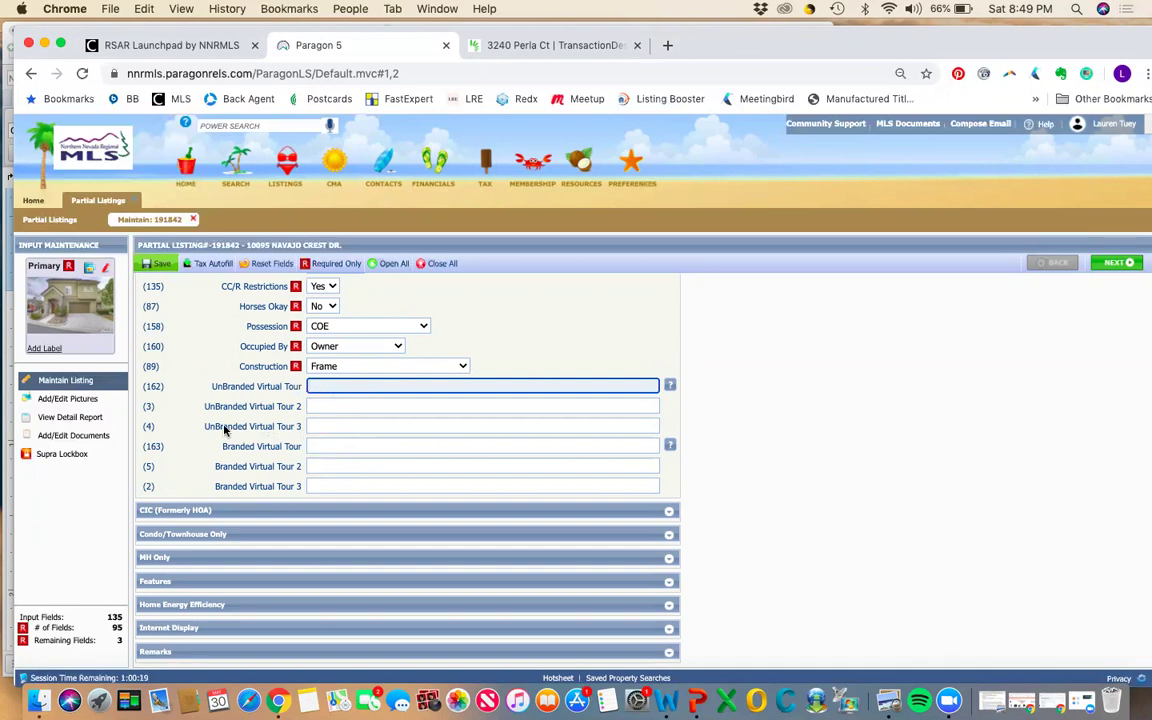
# Look back over the partial listing's General fields and reopen its pictures
pyautogui.scroll(5, 235, 428)
pyautogui.scroll(10, 224, 430)
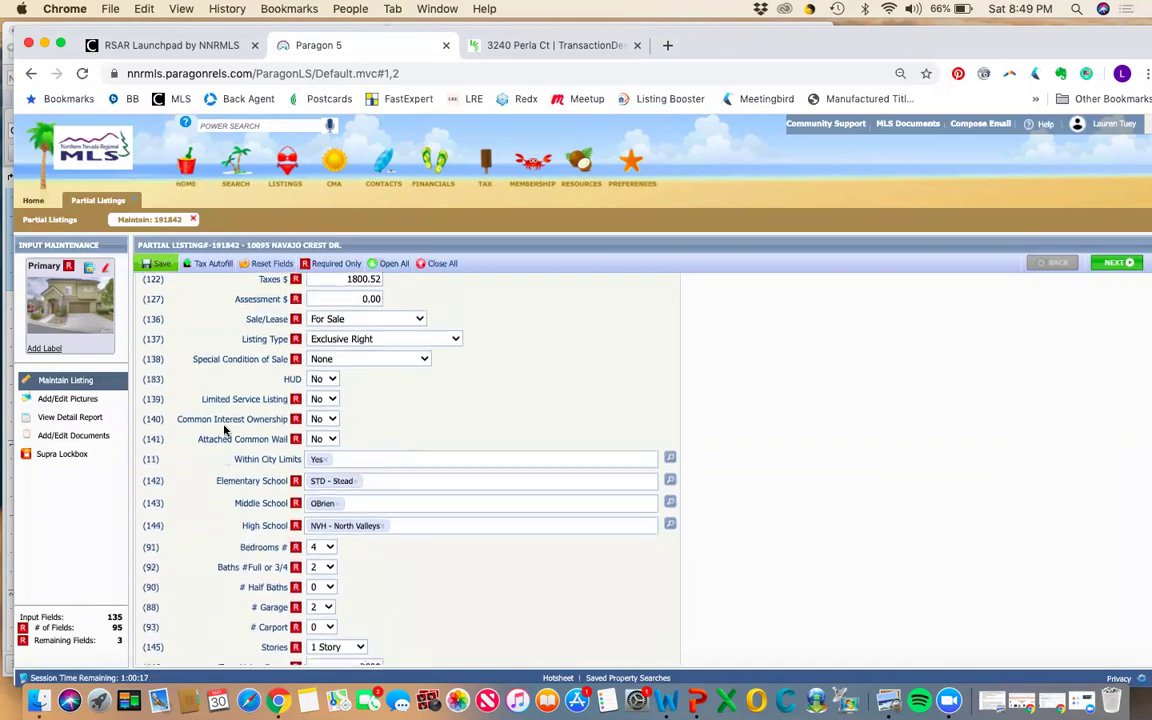
pyautogui.scroll(8, 224, 430)
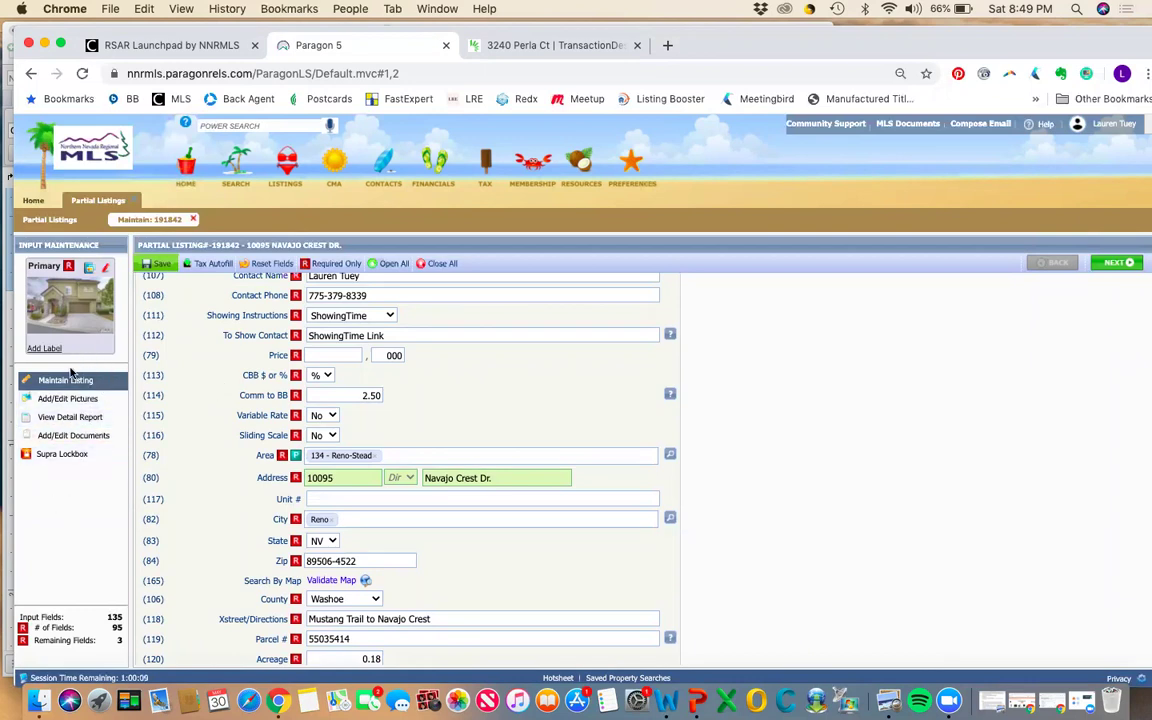
pyautogui.scroll(-20, 314, 503)
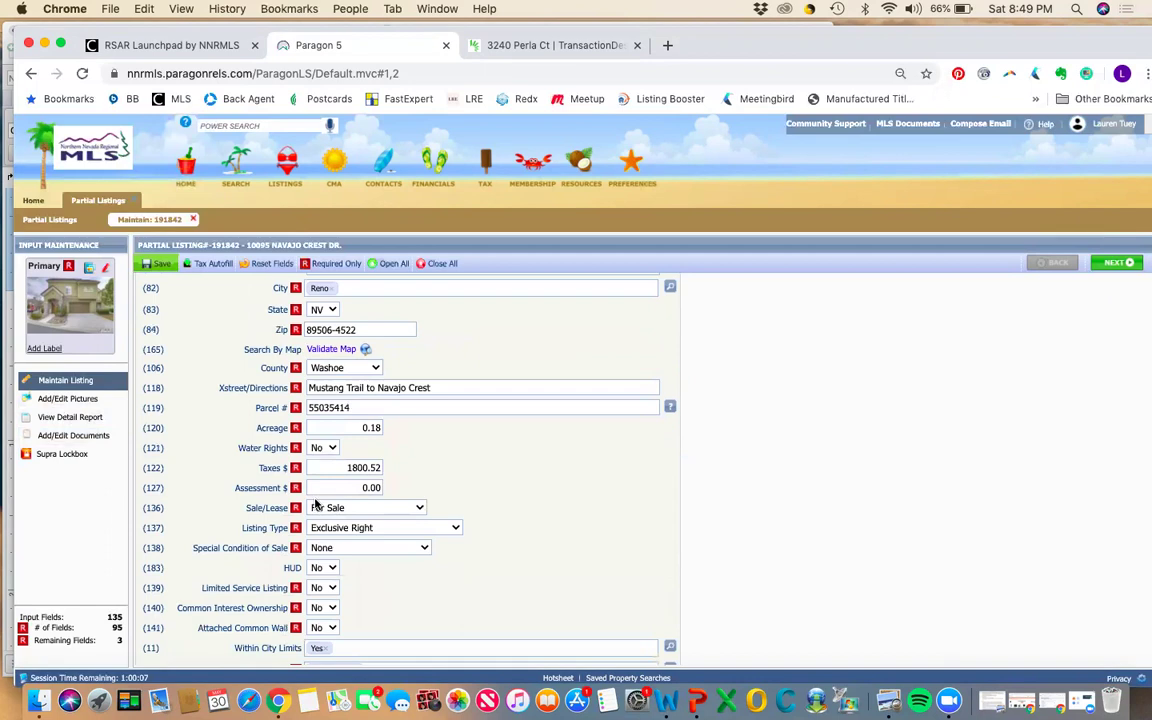
pyautogui.scroll(-3, 314, 503)
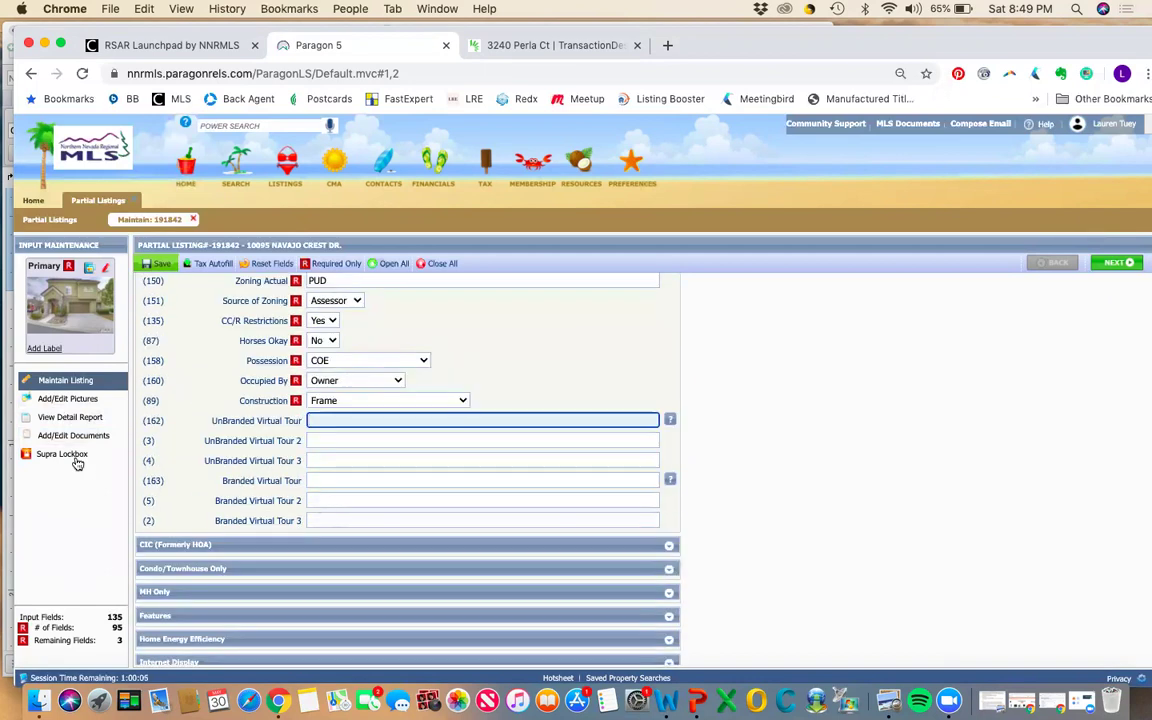
pyautogui.click(68, 400)
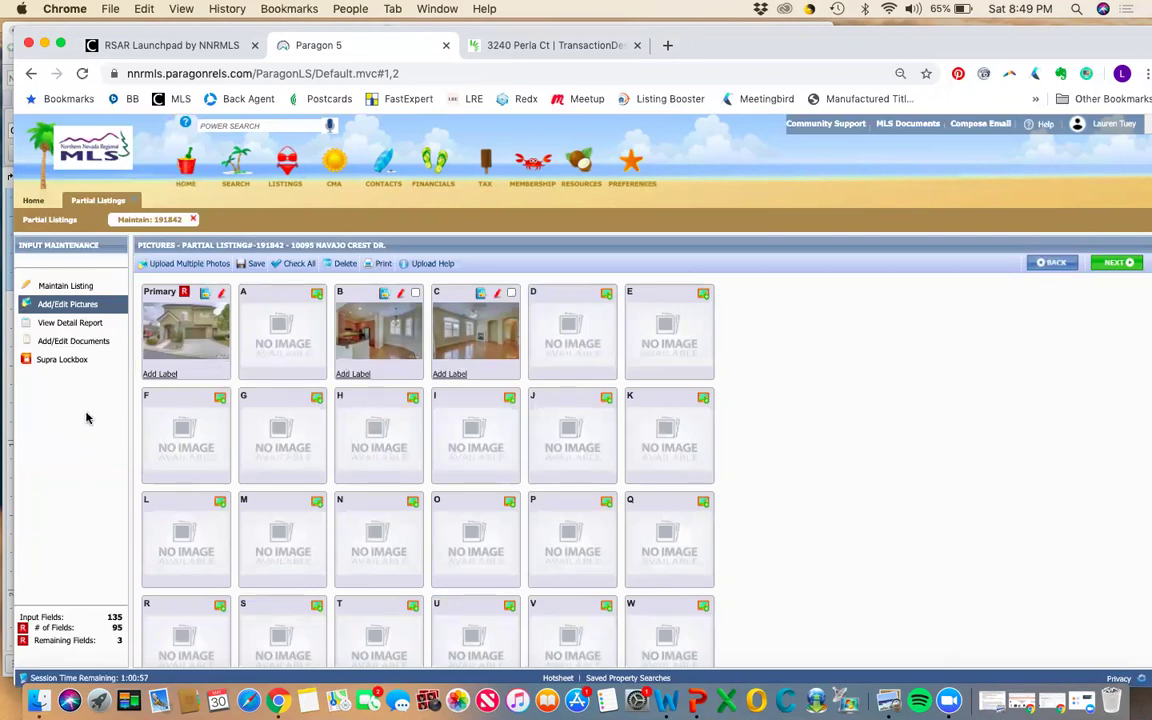
# Close the partial listings, open the active Reno residential listing for maintenance, and view its showing fields
pyautogui.click(134, 202)
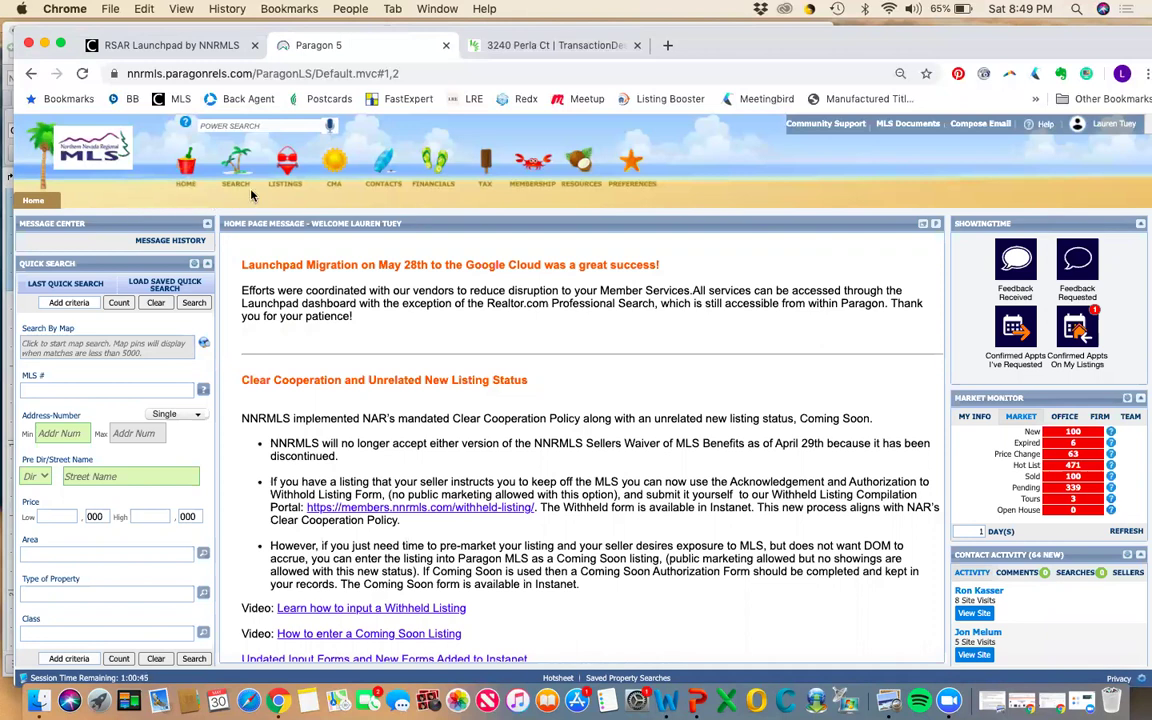
pyautogui.moveTo(285, 170)
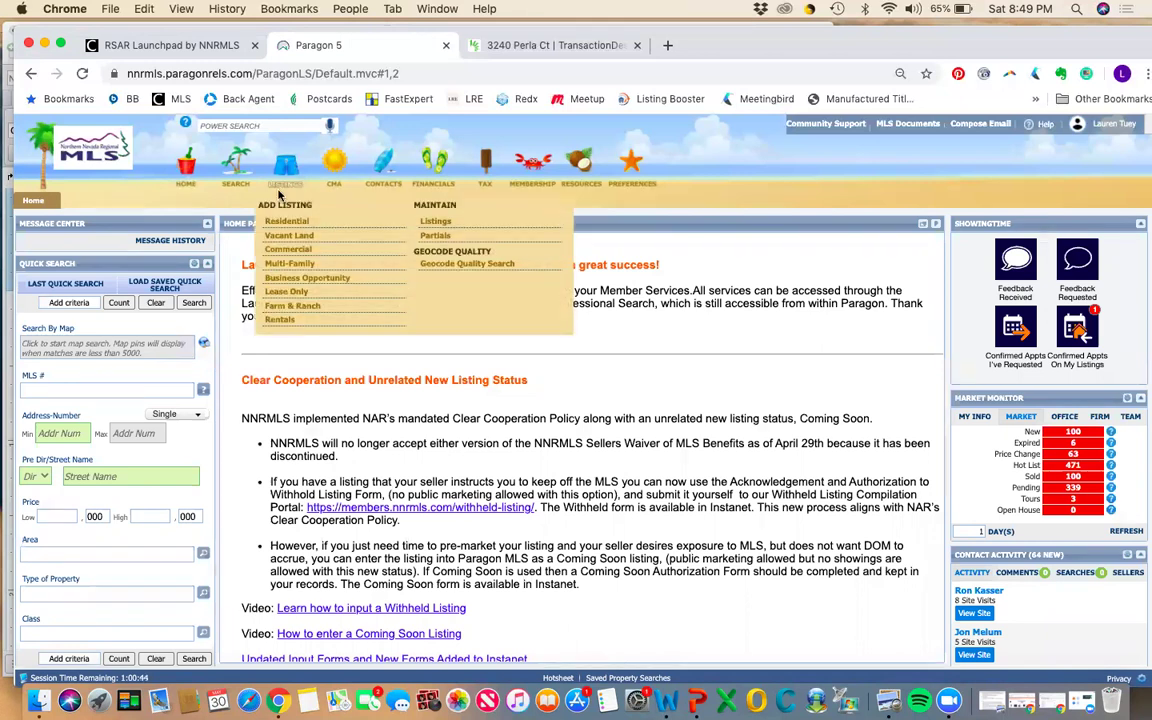
pyautogui.click(435, 222)
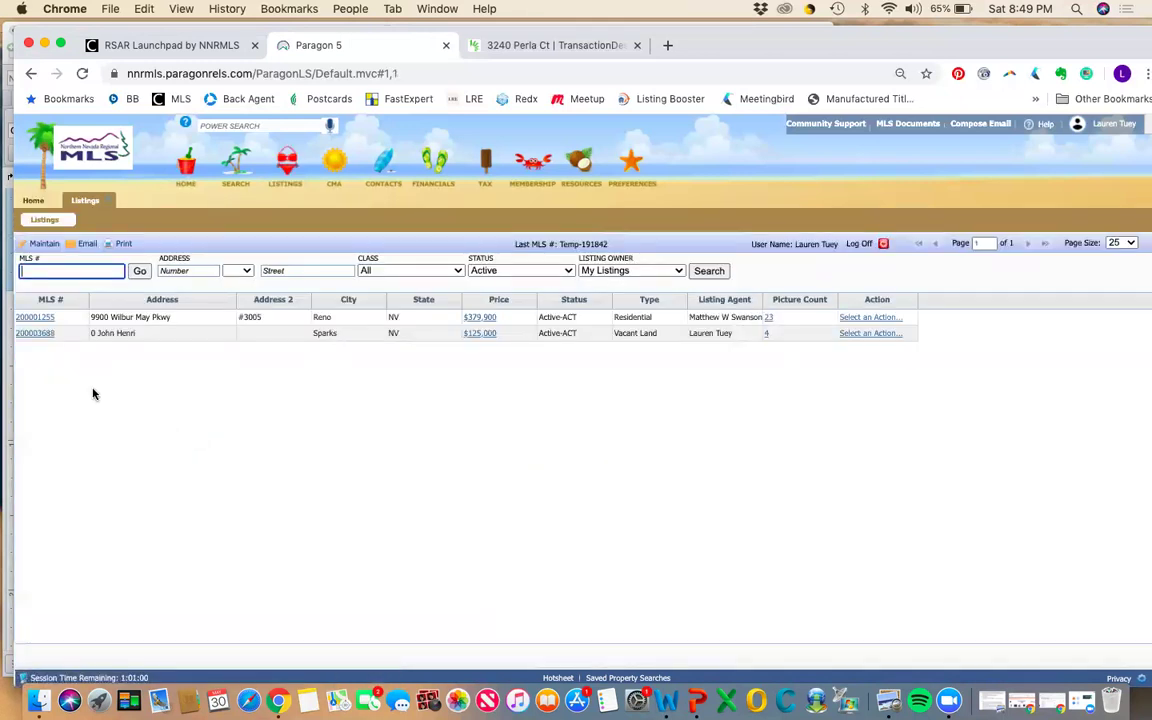
pyautogui.click(40, 320)
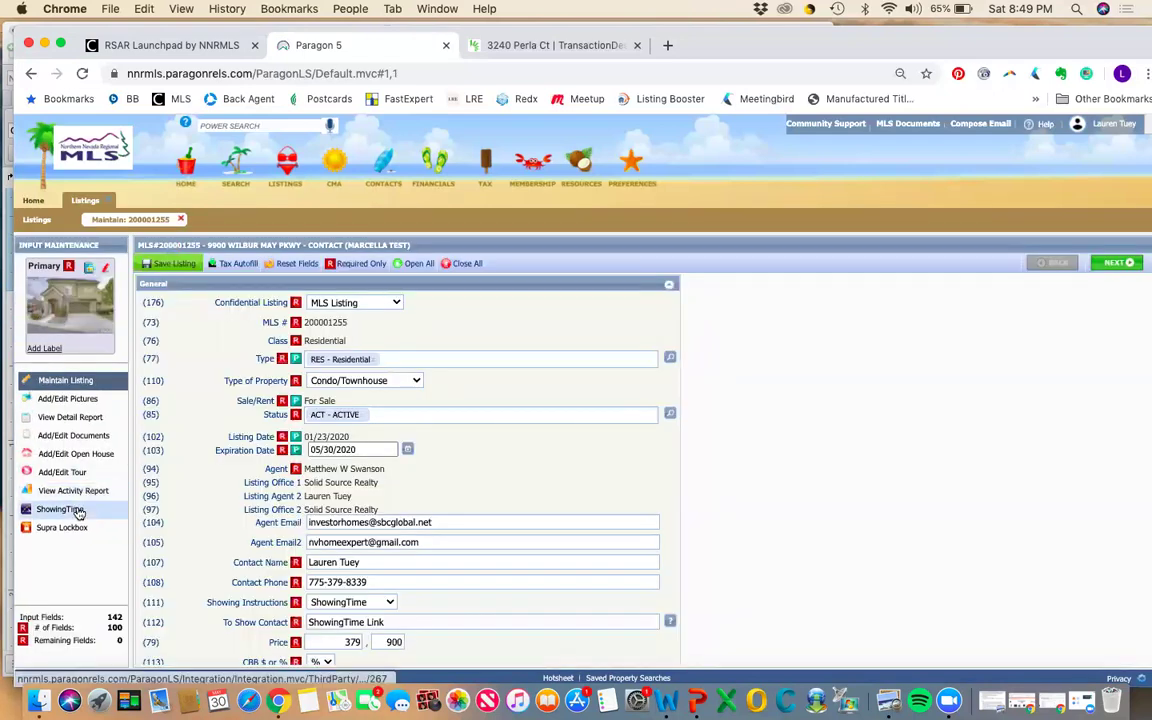
pyautogui.scroll(-3, 422, 486)
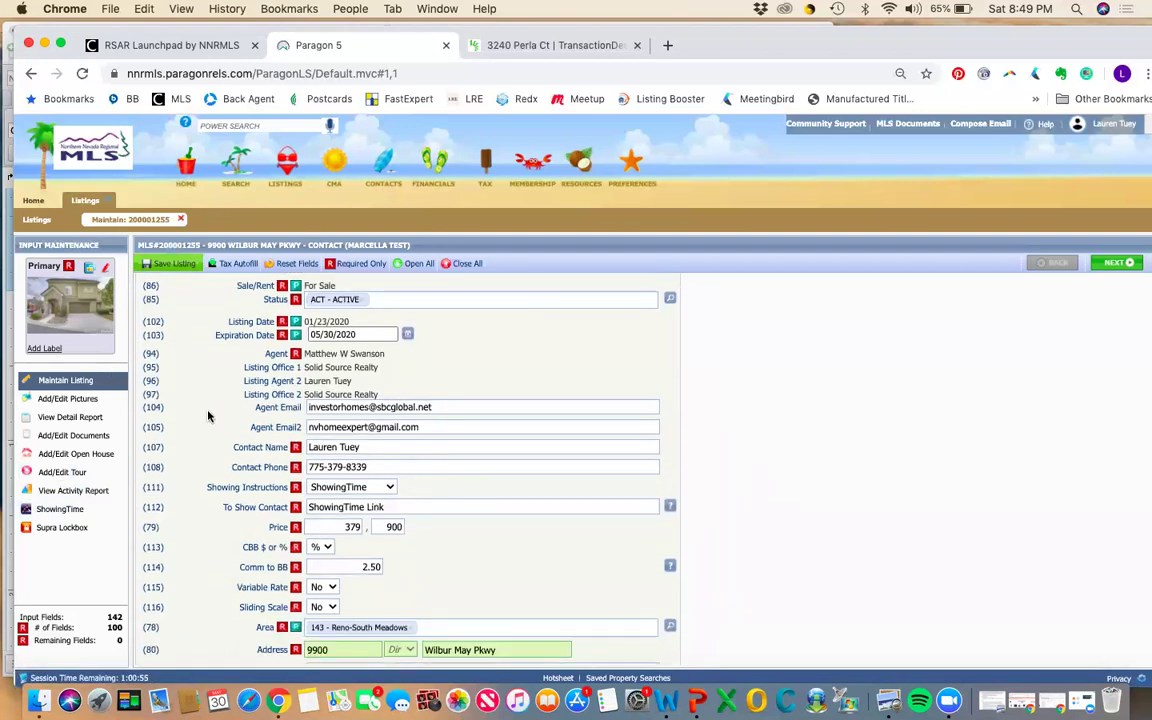
# Save the active Reno residential listing and finish its input to return to the listings
pyautogui.scroll(3, 208, 411)
pyautogui.click(172, 264)
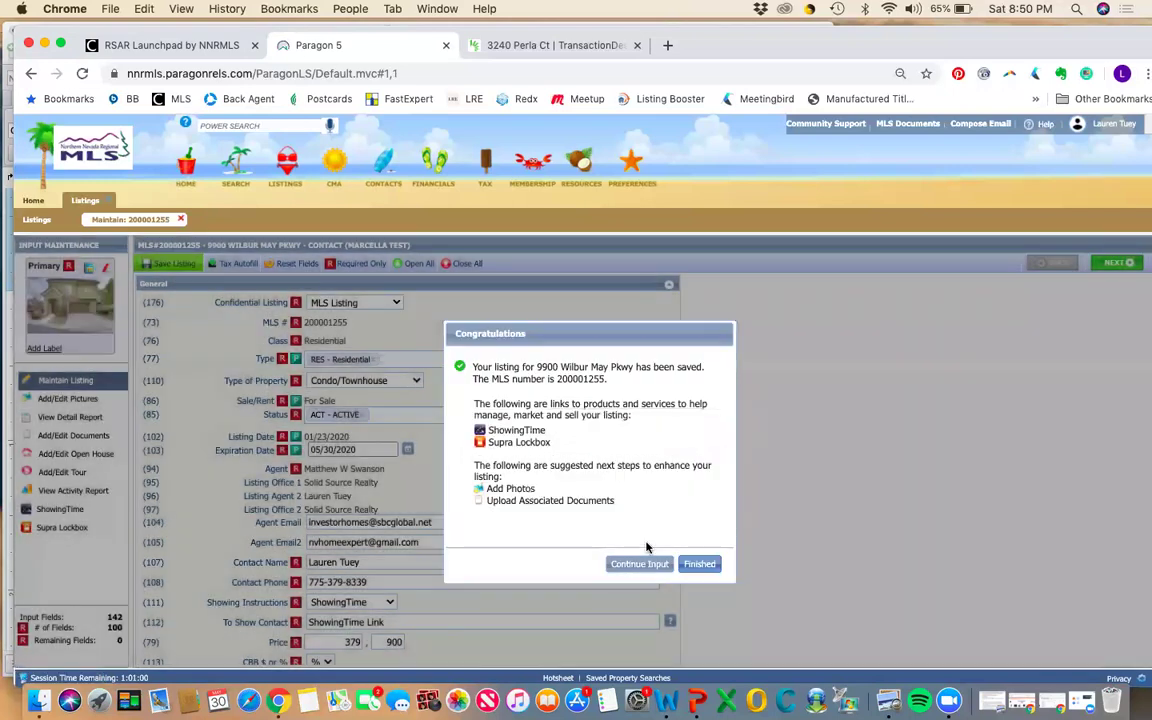
pyautogui.click(699, 565)
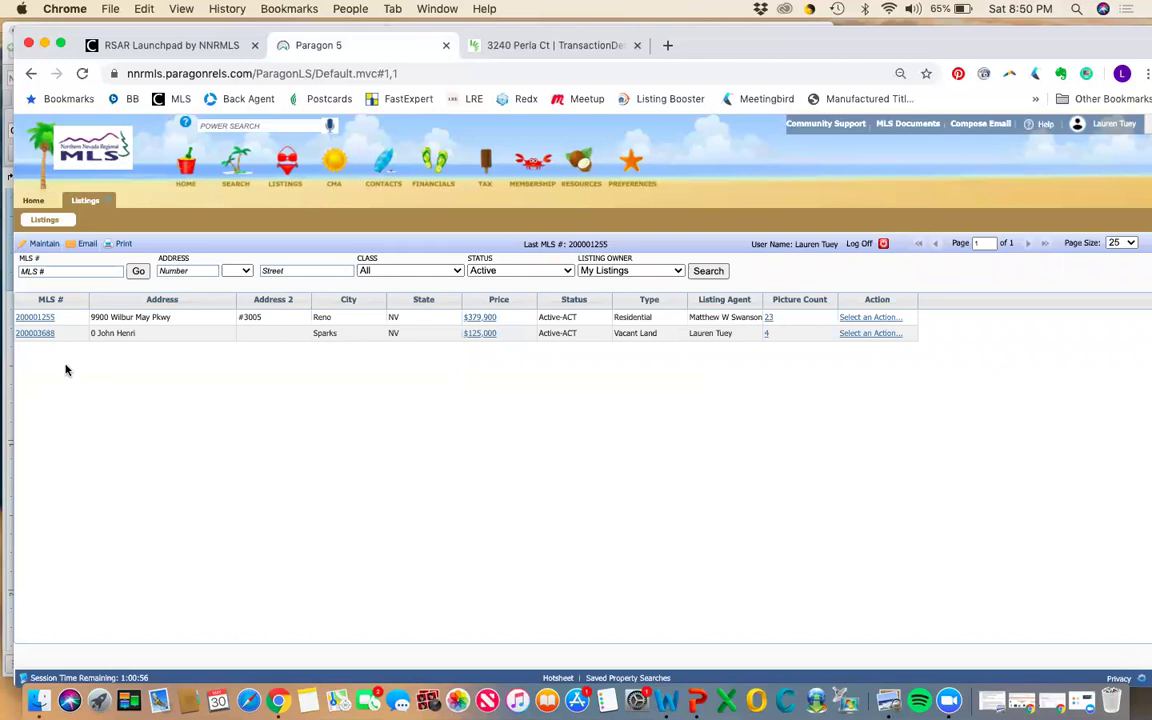
# Reopen the active Reno listing for maintenance, view its associated documents and activity report, and open its ShowingTime setup
pyautogui.click(35, 317)
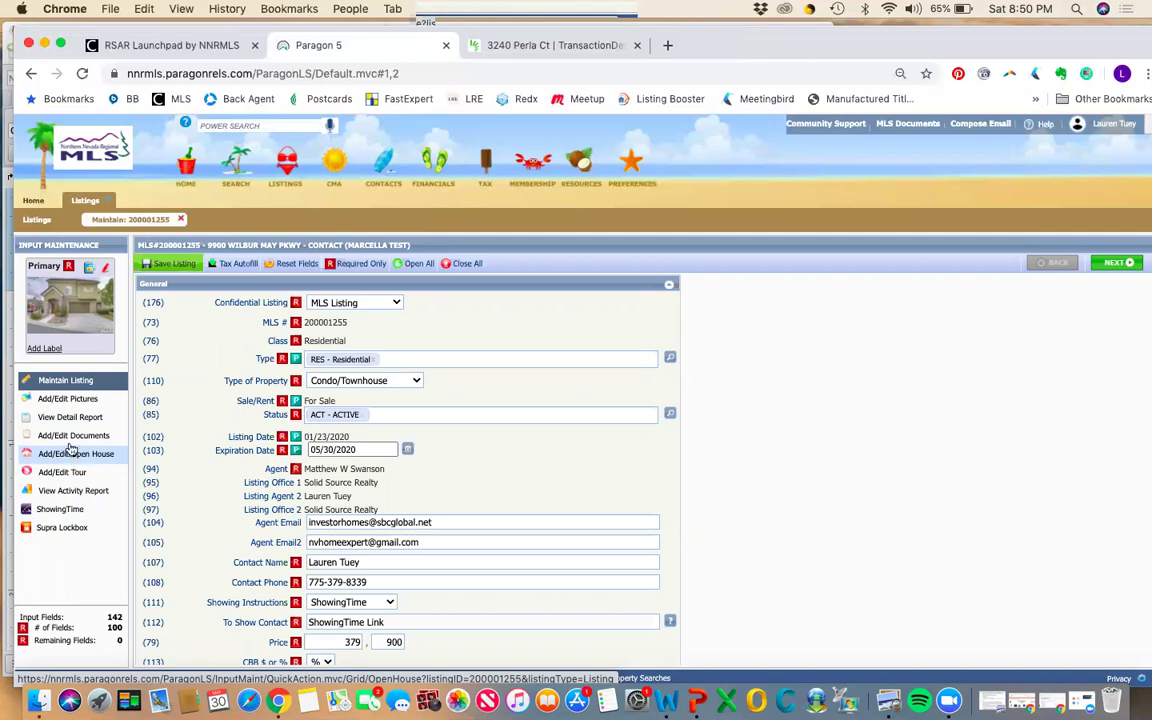
pyautogui.click(72, 436)
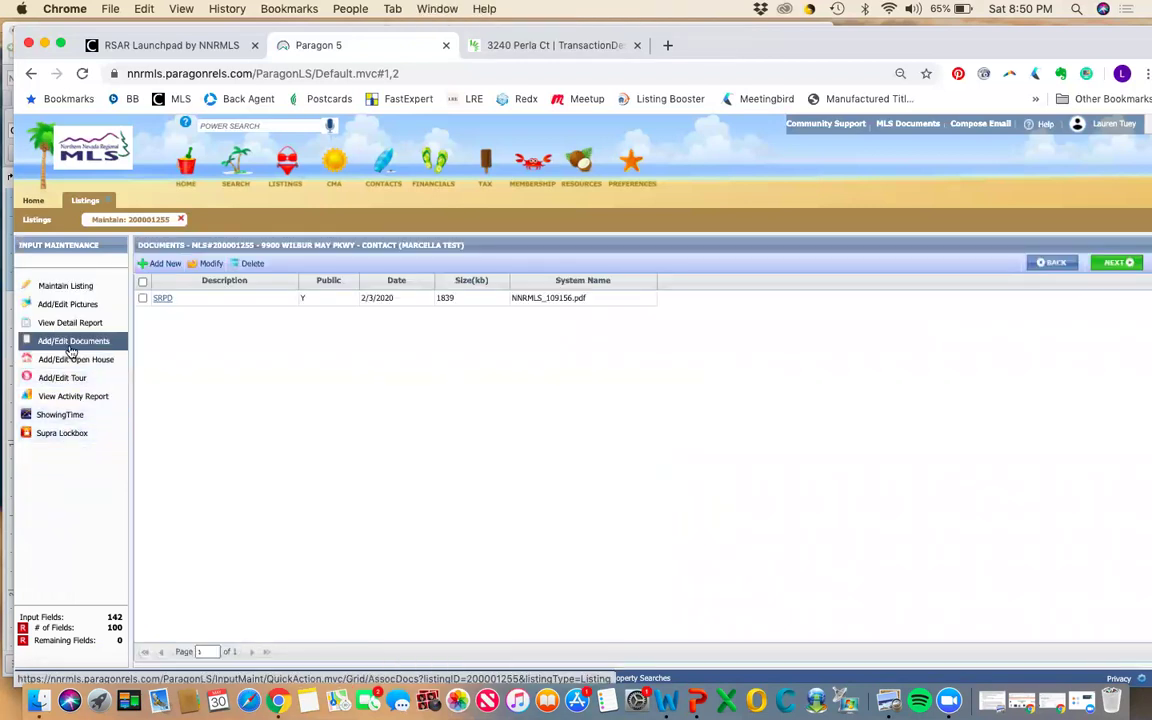
pyautogui.click(164, 302)
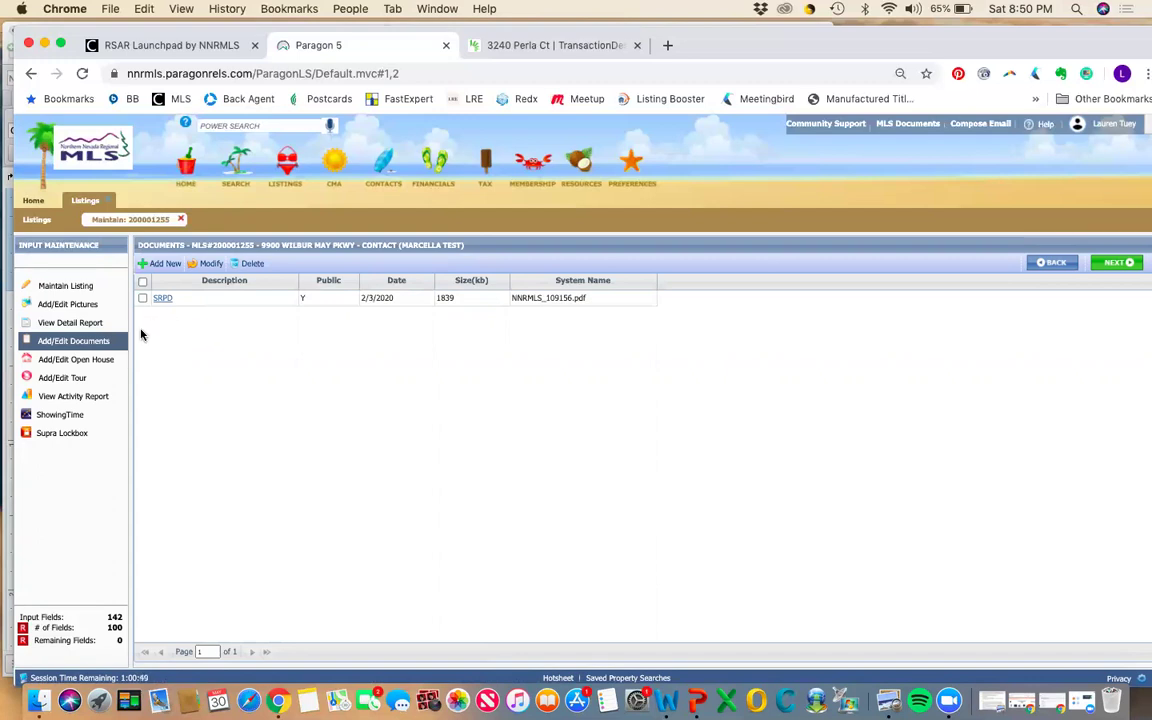
pyautogui.click(85, 400)
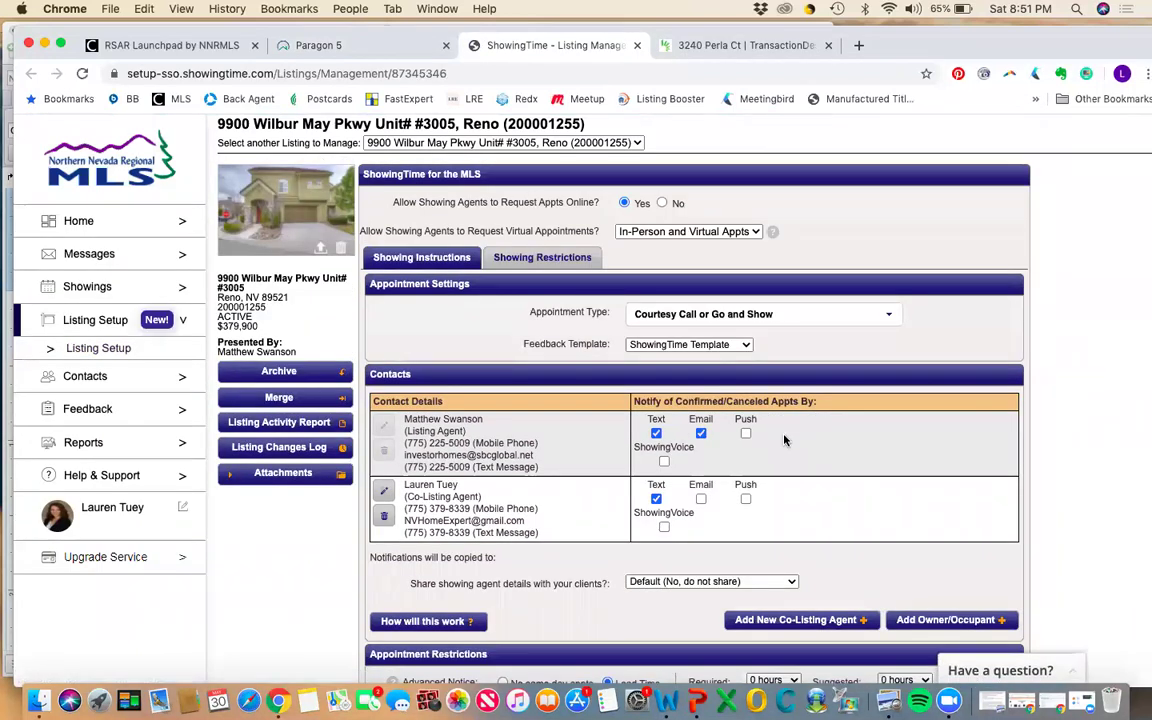
# Enable email alongside text notifications for the co-listing agent, checking the agent's contact details without changing them
pyautogui.click(657, 499)
pyautogui.click(700, 498)
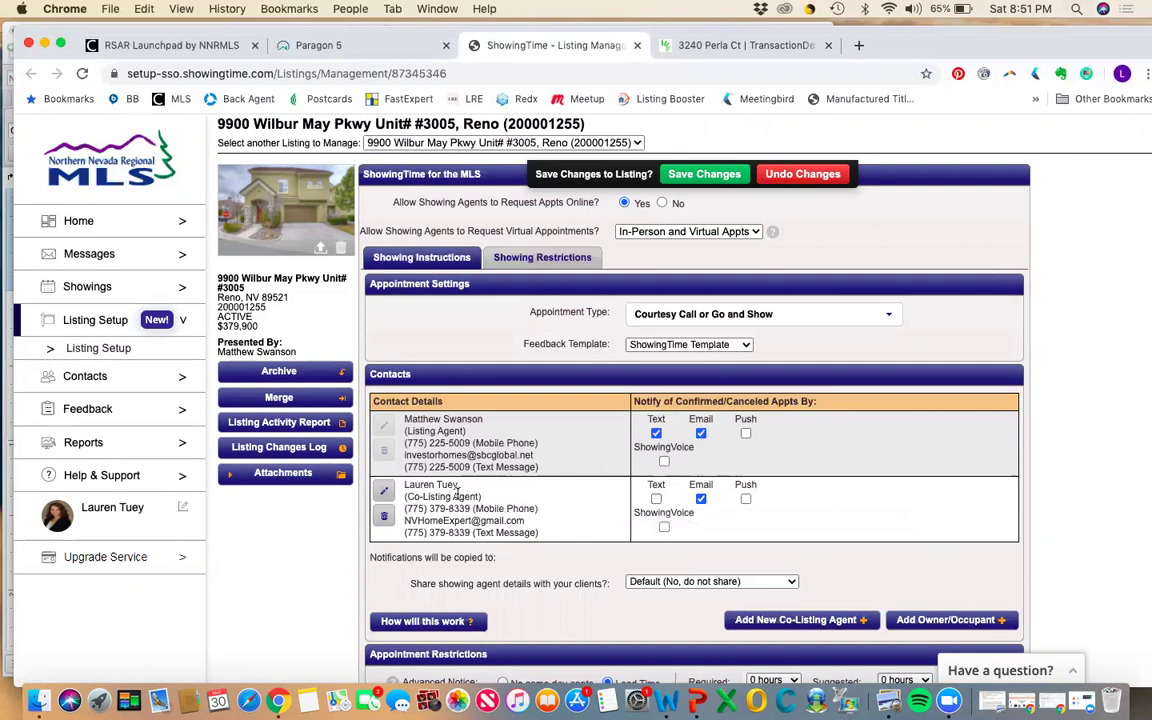
pyautogui.click(384, 491)
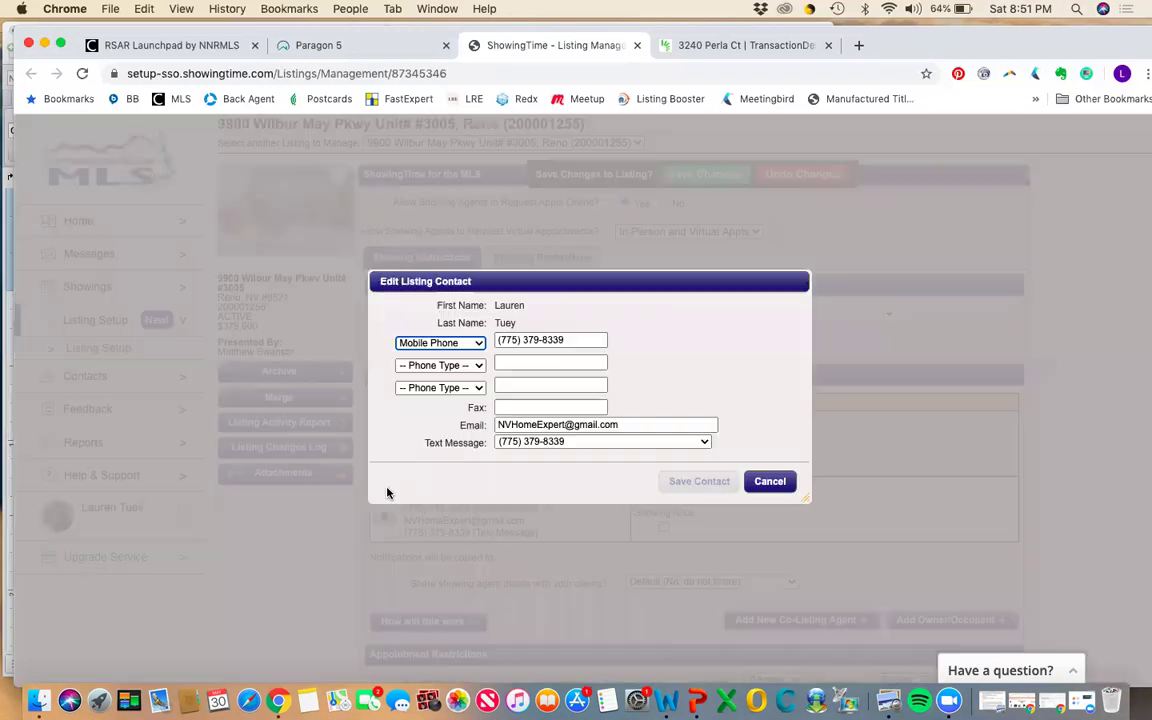
pyautogui.click(510, 442)
pyautogui.click(549, 447)
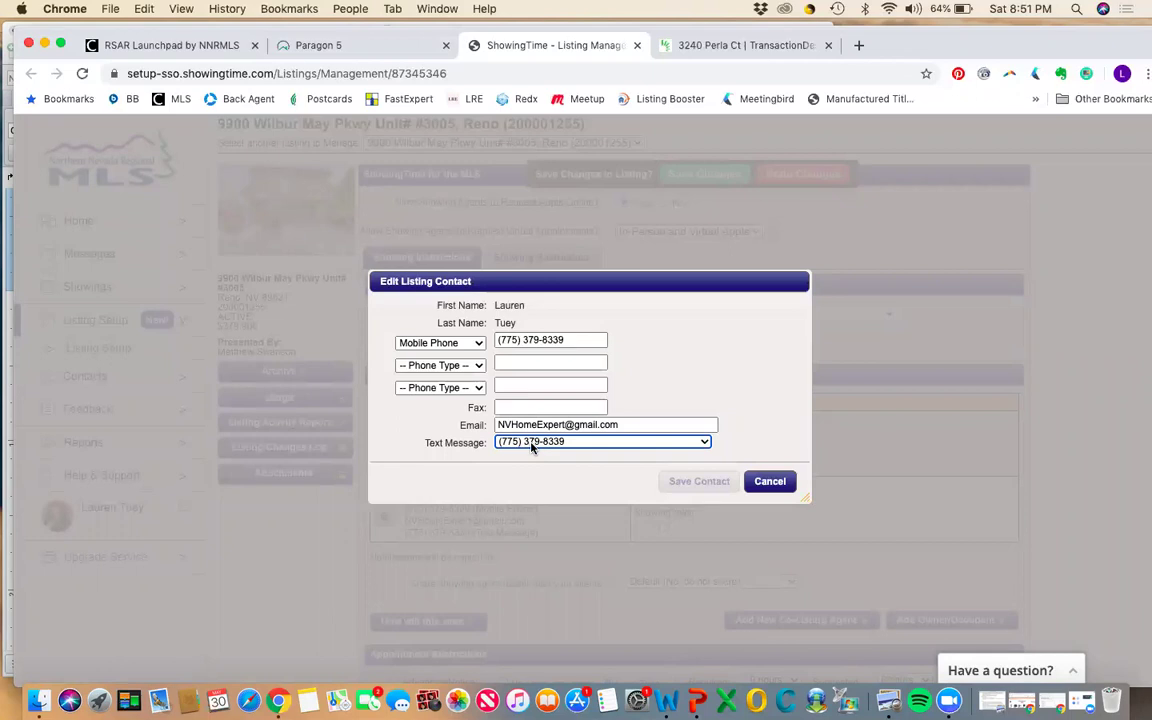
pyautogui.click(763, 482)
pyautogui.click(656, 499)
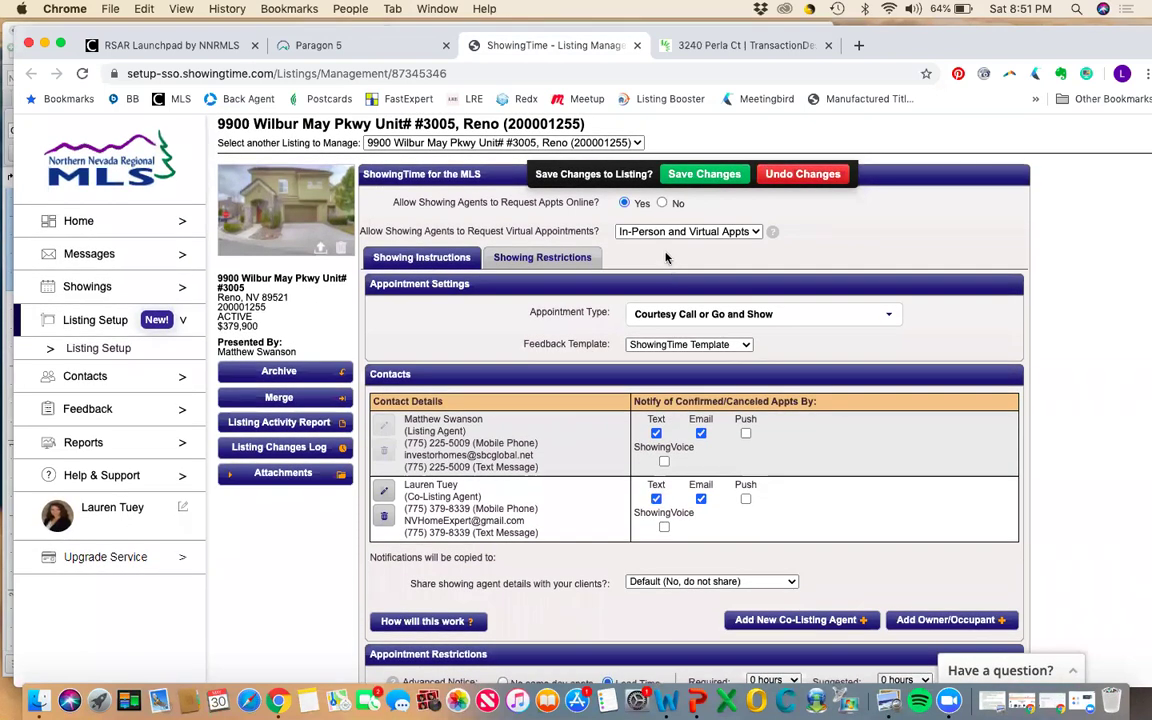
# View the choices for virtual appointment requests and for the appointment type, keeping the current selections
pyautogui.click(691, 234)
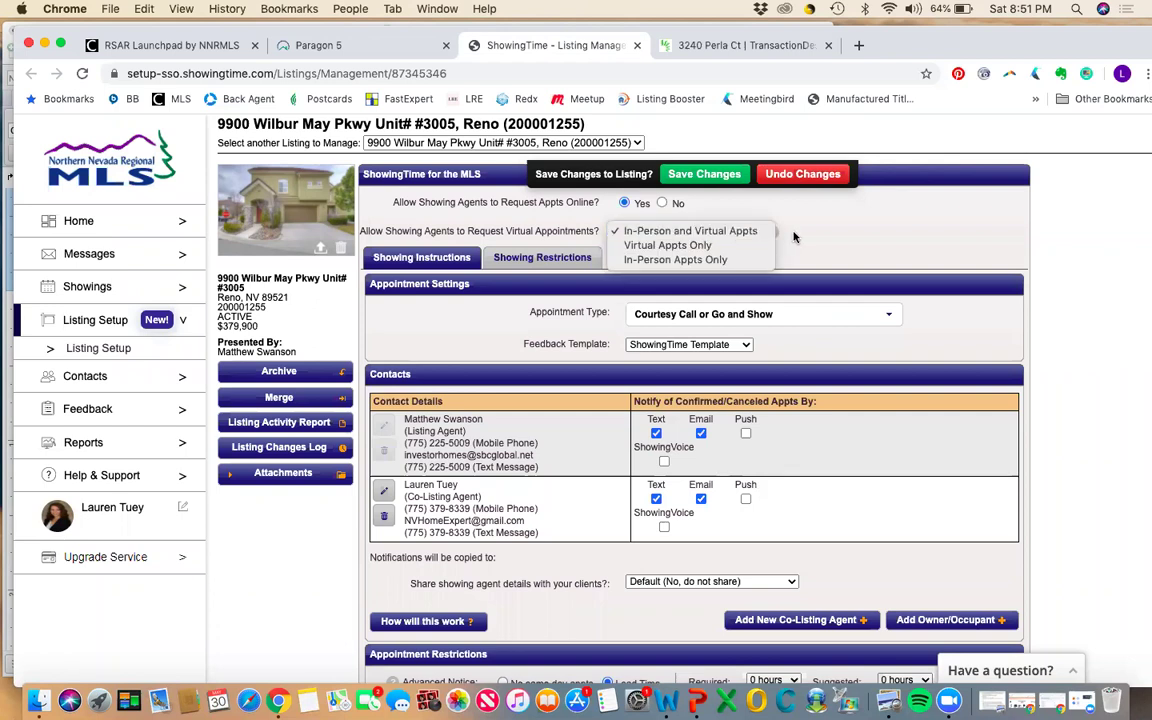
pyautogui.click(785, 302)
pyautogui.scroll(-1, 791, 304)
pyautogui.scroll(-1, 791, 304)
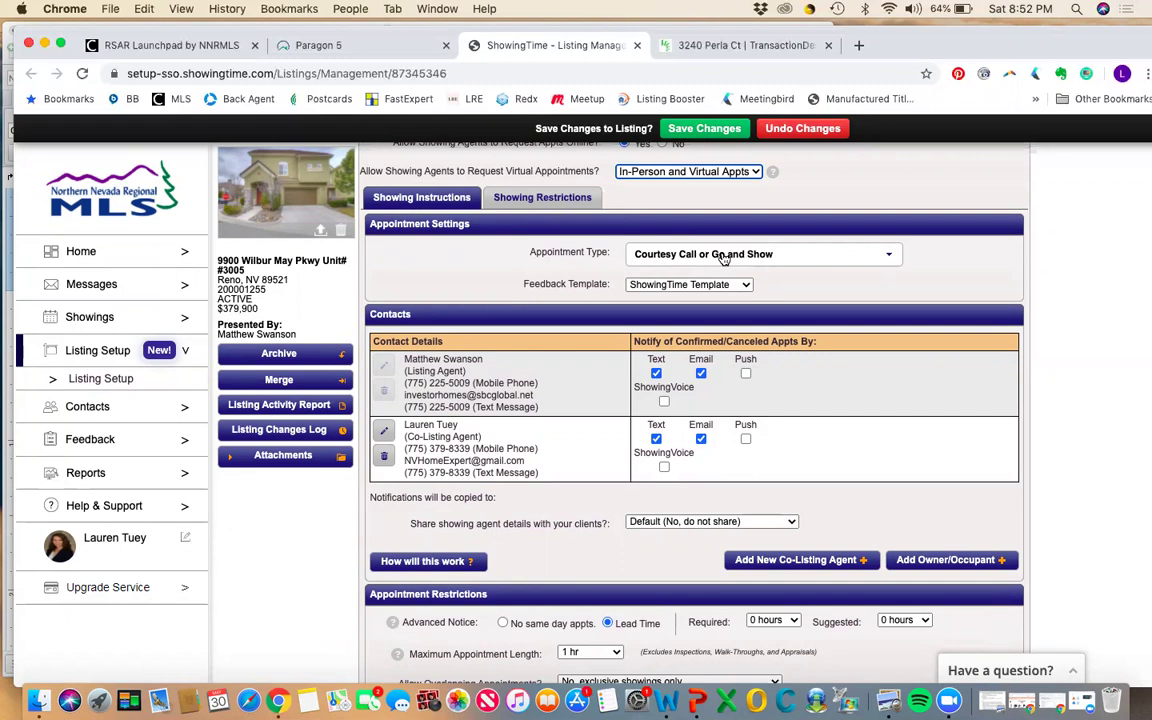
pyautogui.click(724, 256)
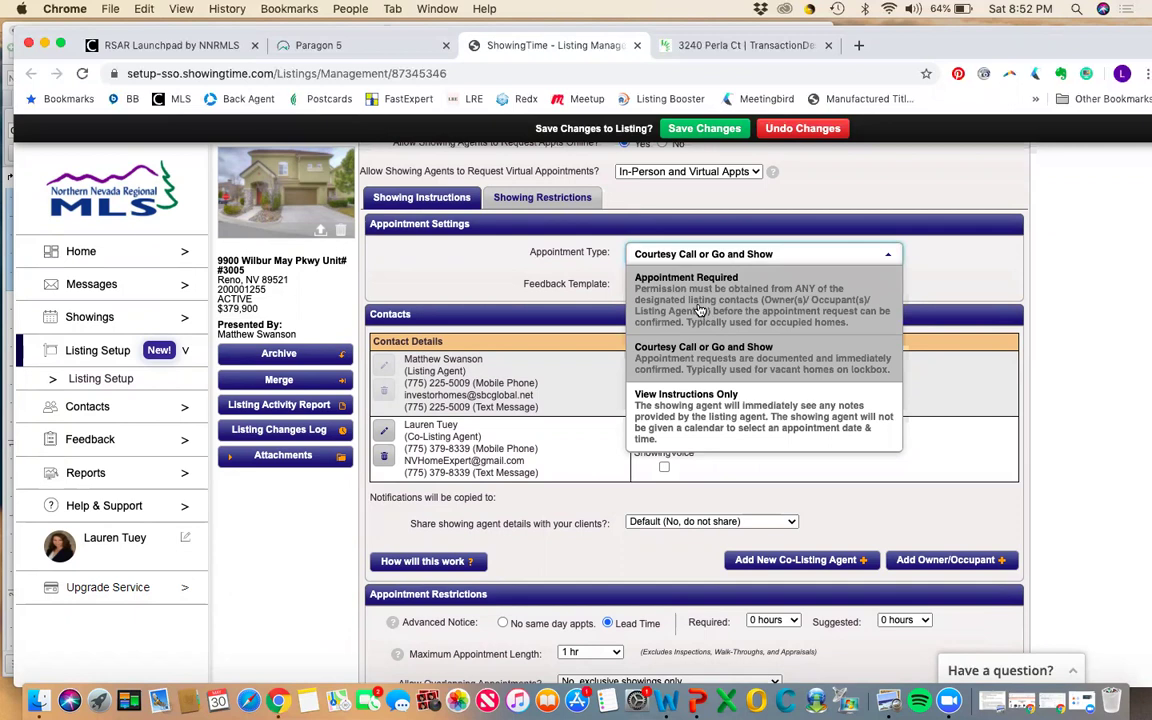
pyautogui.click(477, 267)
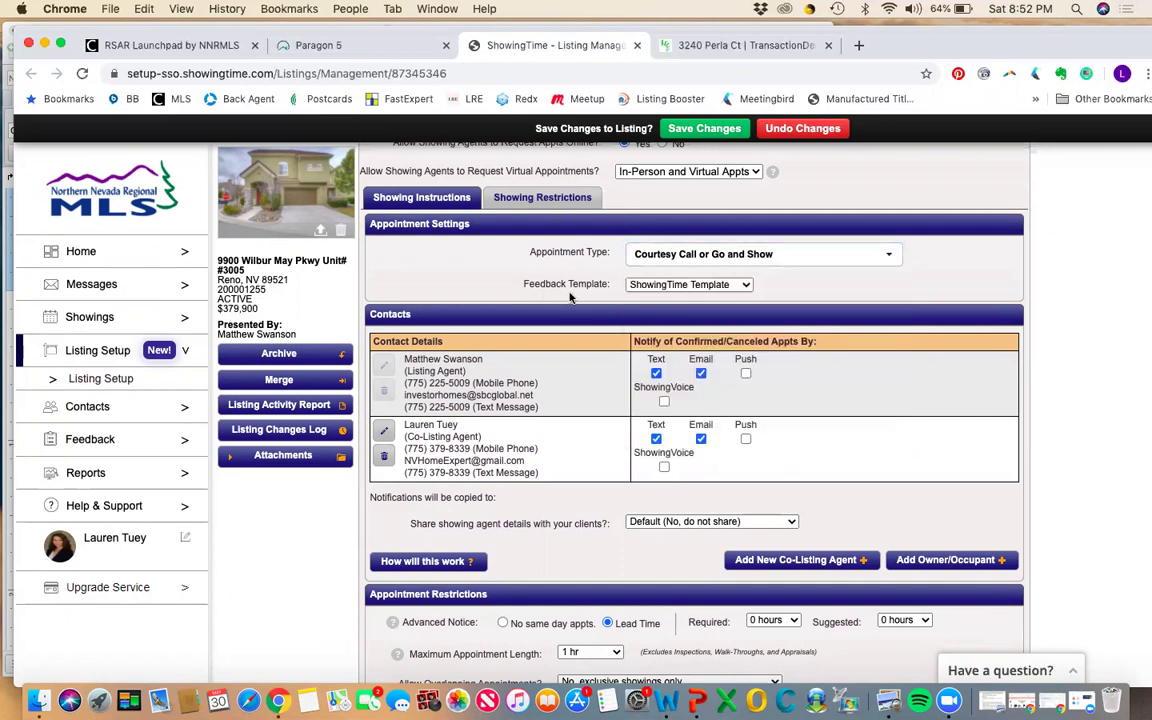
# Look through the contacts and appointment restrictions, and set overlapping appointments to "Yes, Please tell the showing agent ahead of time"
pyautogui.scroll(-1, 585, 301)
pyautogui.scroll(-5, 585, 301)
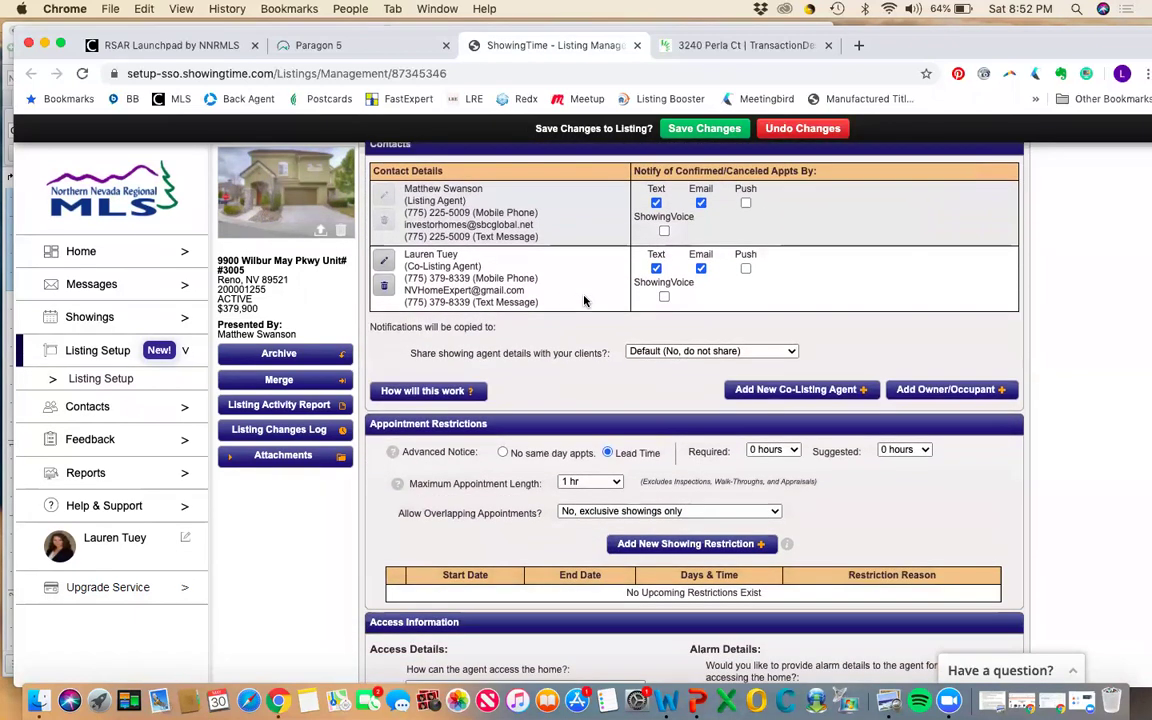
pyautogui.scroll(-1, 590, 305)
pyautogui.scroll(2, 610, 317)
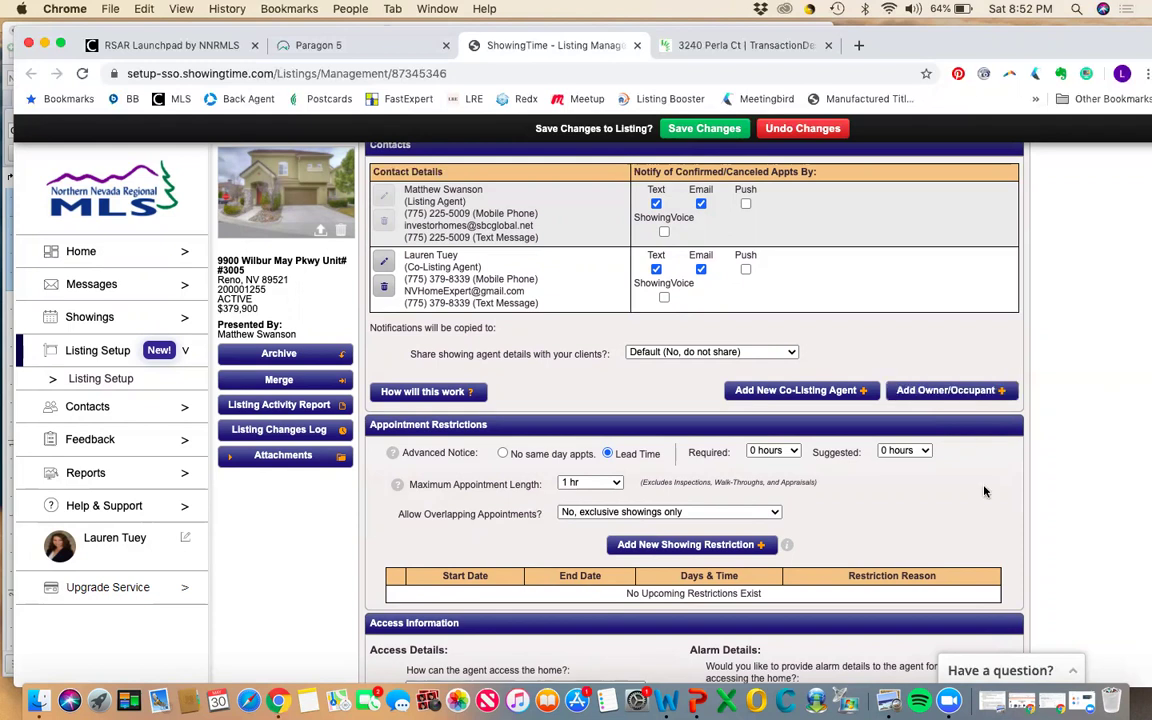
pyautogui.scroll(-3, 984, 491)
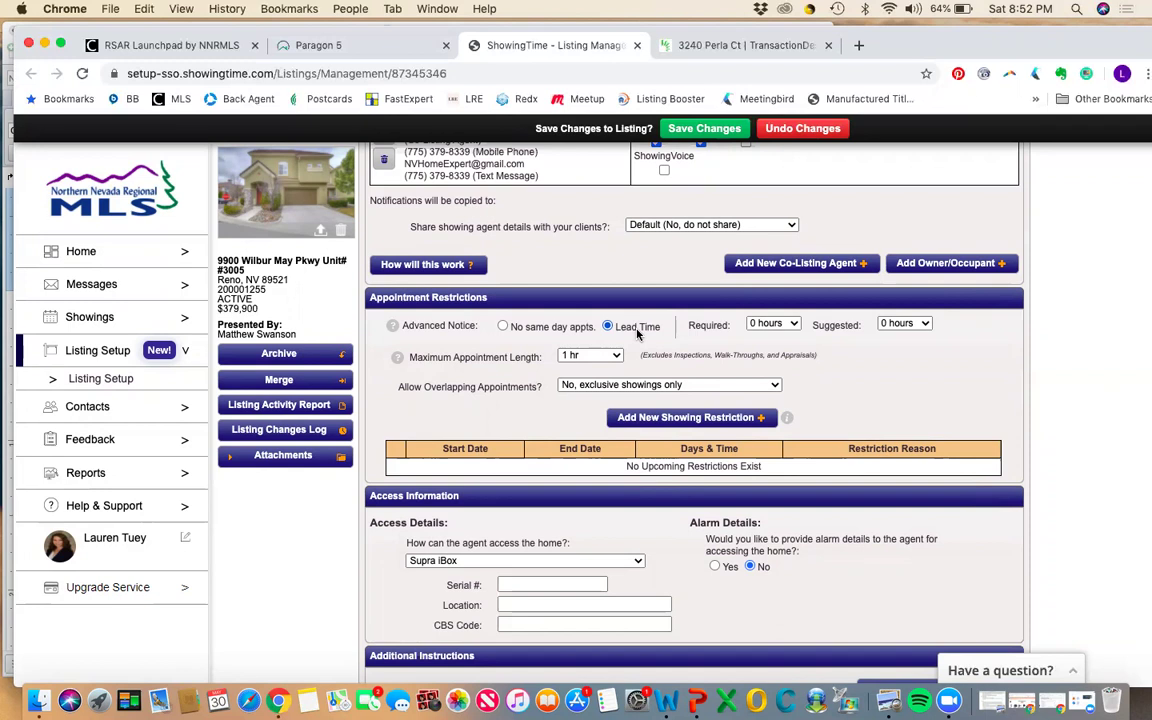
pyautogui.scroll(-1, 743, 318)
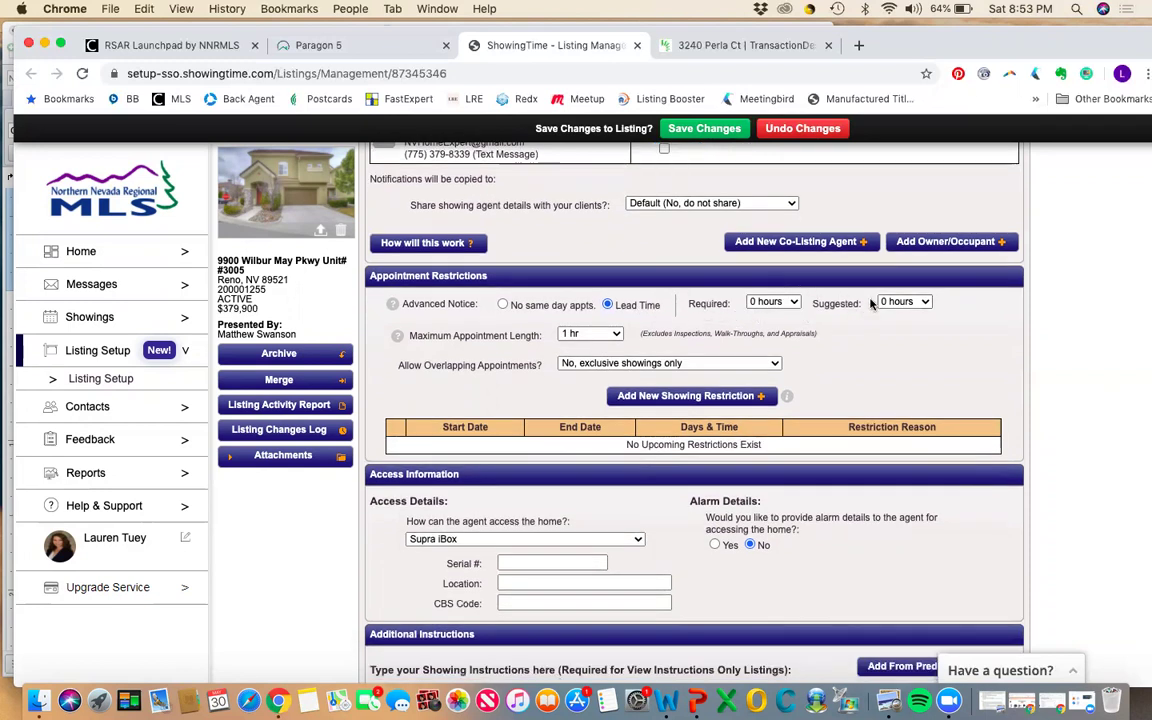
pyautogui.scroll(-3, 855, 318)
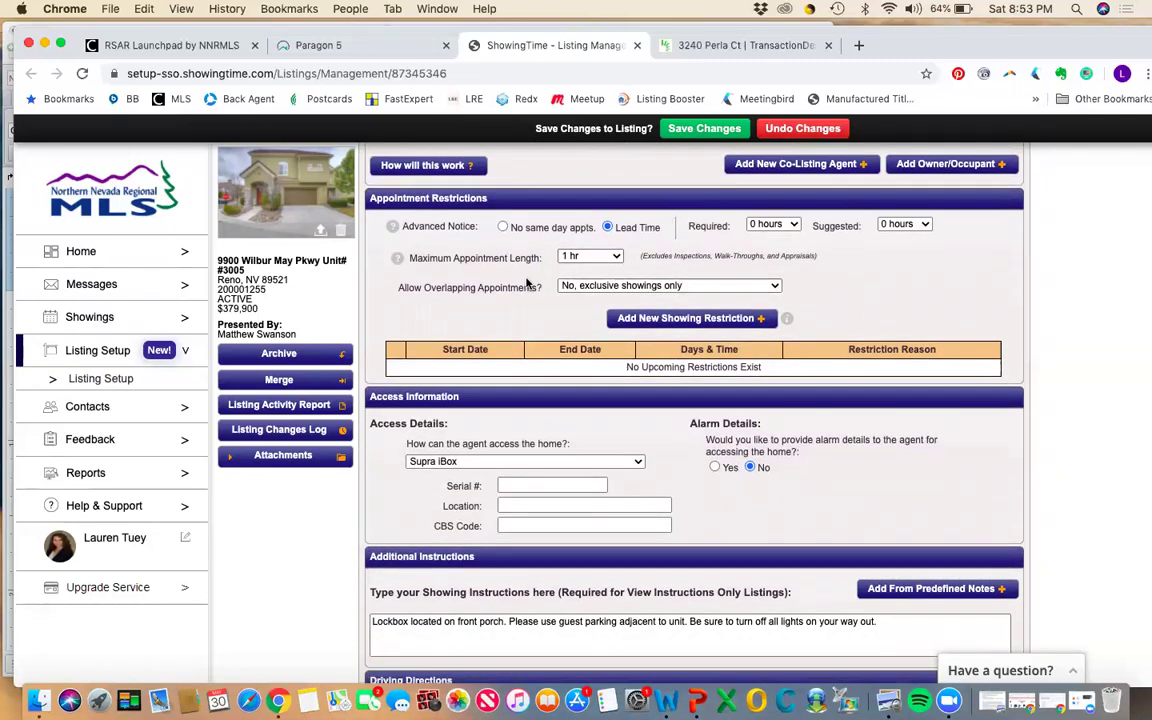
pyautogui.scroll(-3, 527, 284)
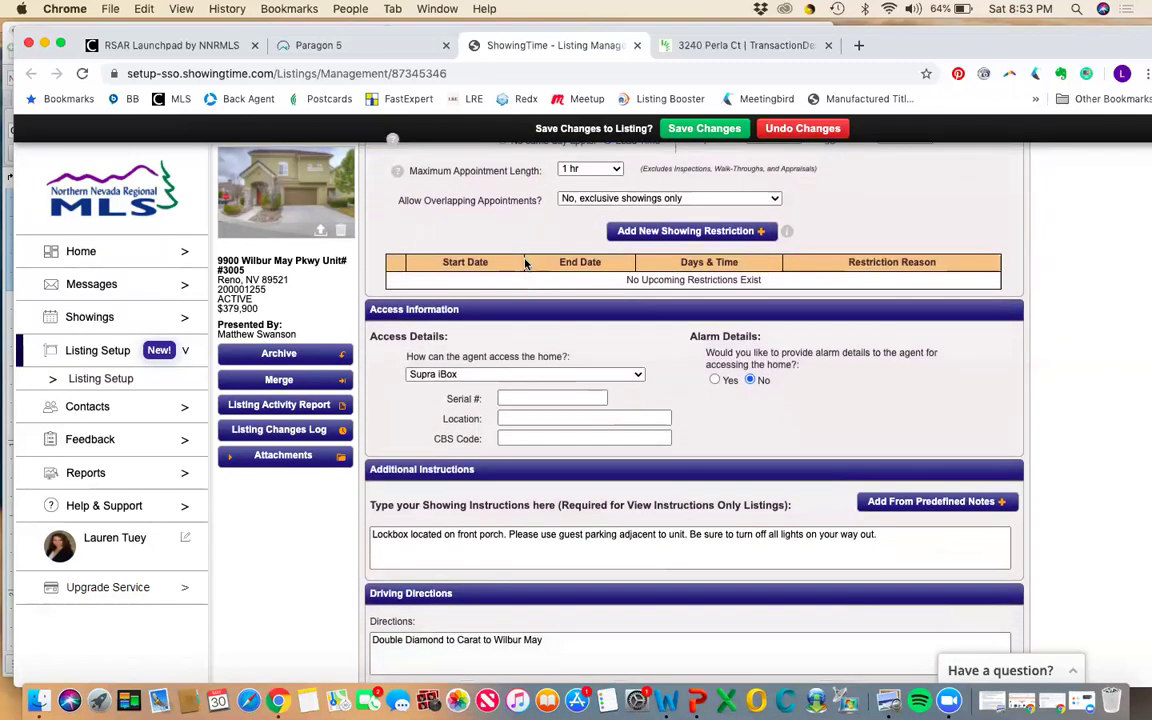
pyautogui.click(605, 199)
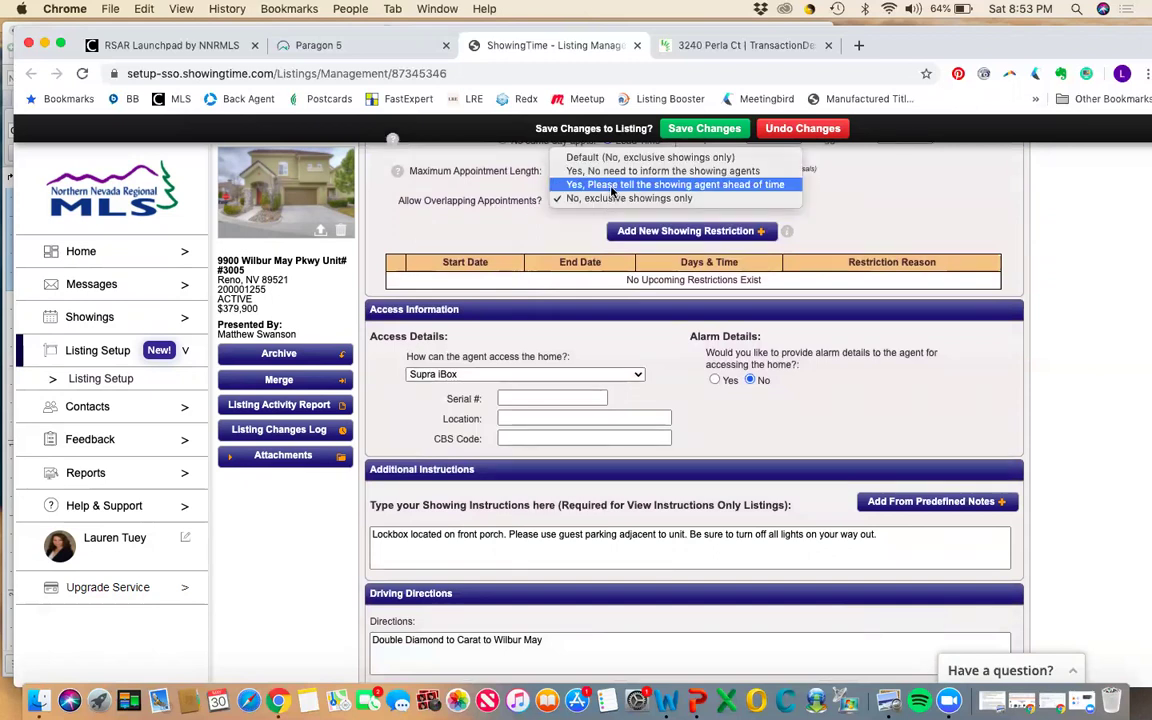
pyautogui.click(613, 188)
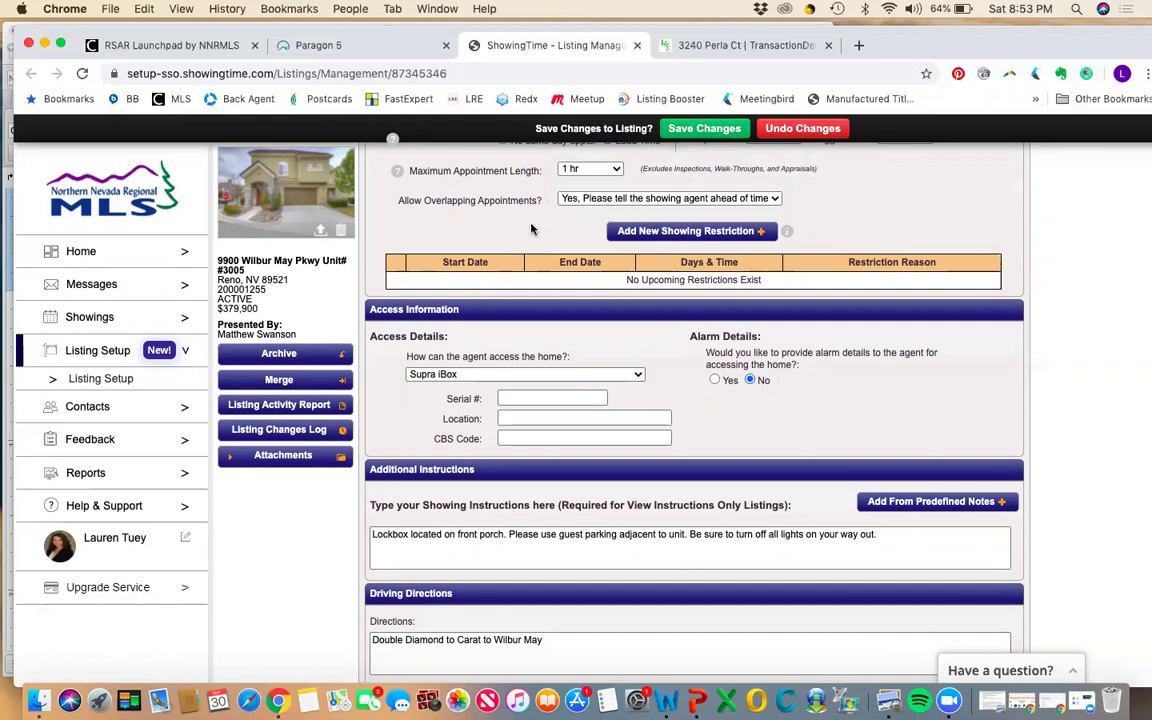
# Try a new timed showing restriction repeating on Sundays from 05/30/2020 to 06/30/2020, and cancel it
pyautogui.scroll(-1, 560, 235)
pyautogui.scroll(2, 600, 250)
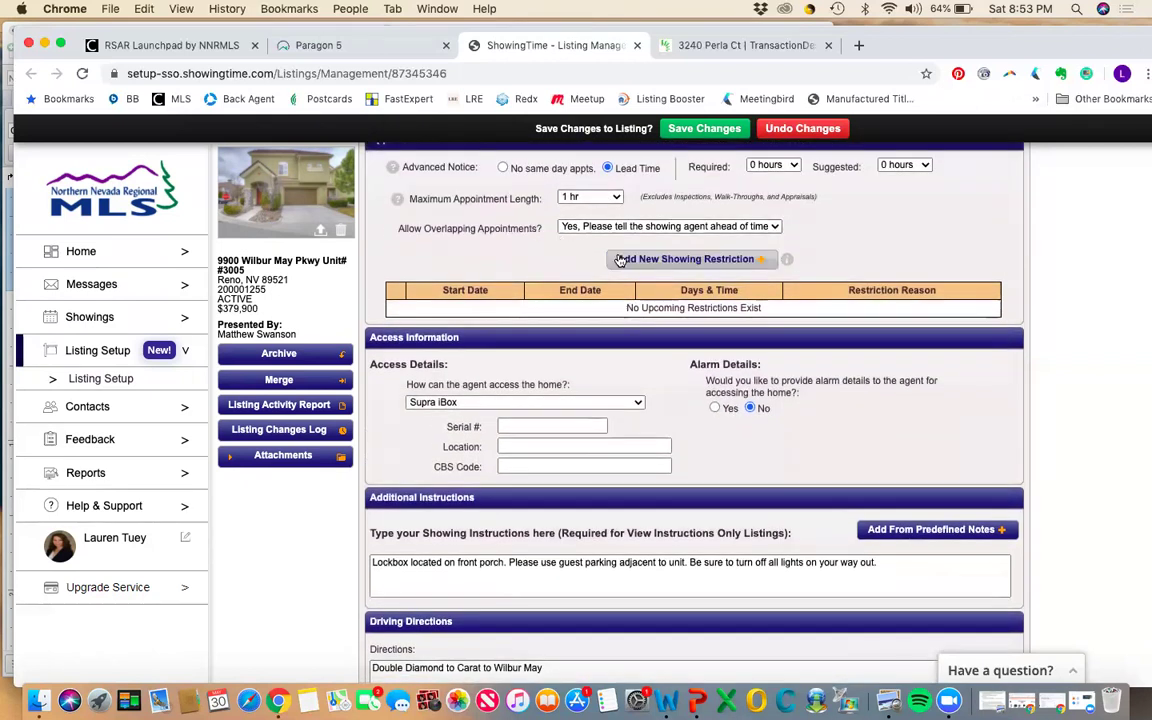
pyautogui.click(663, 259)
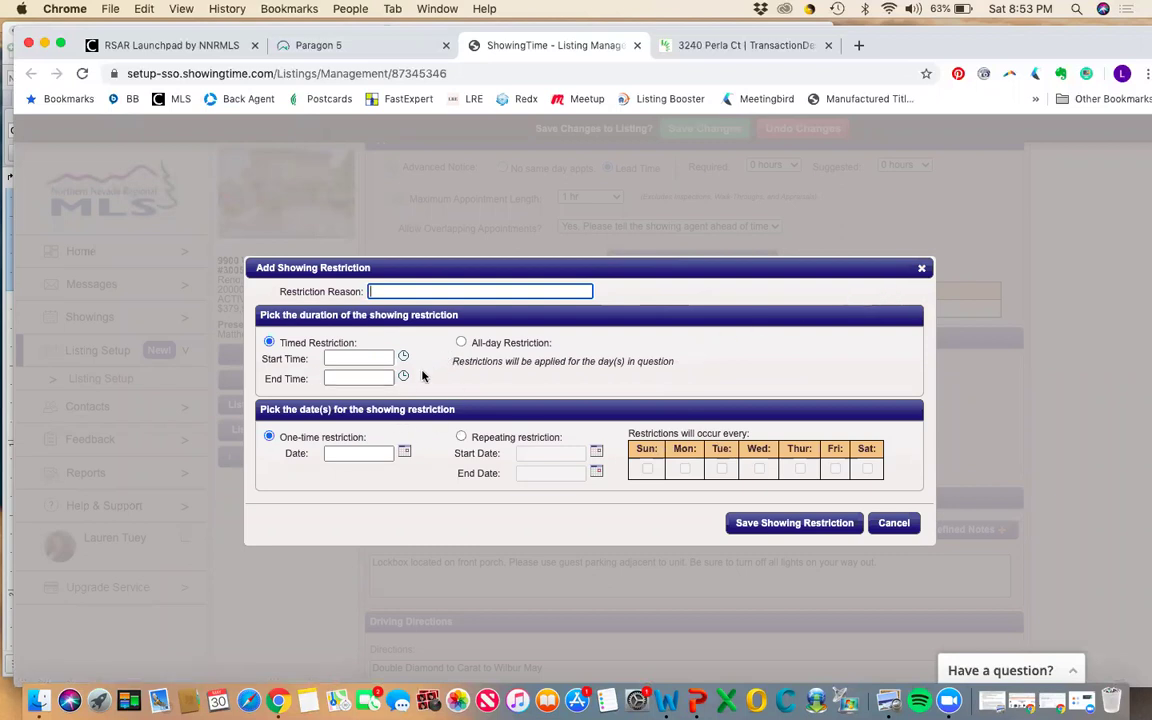
pyautogui.click(460, 438)
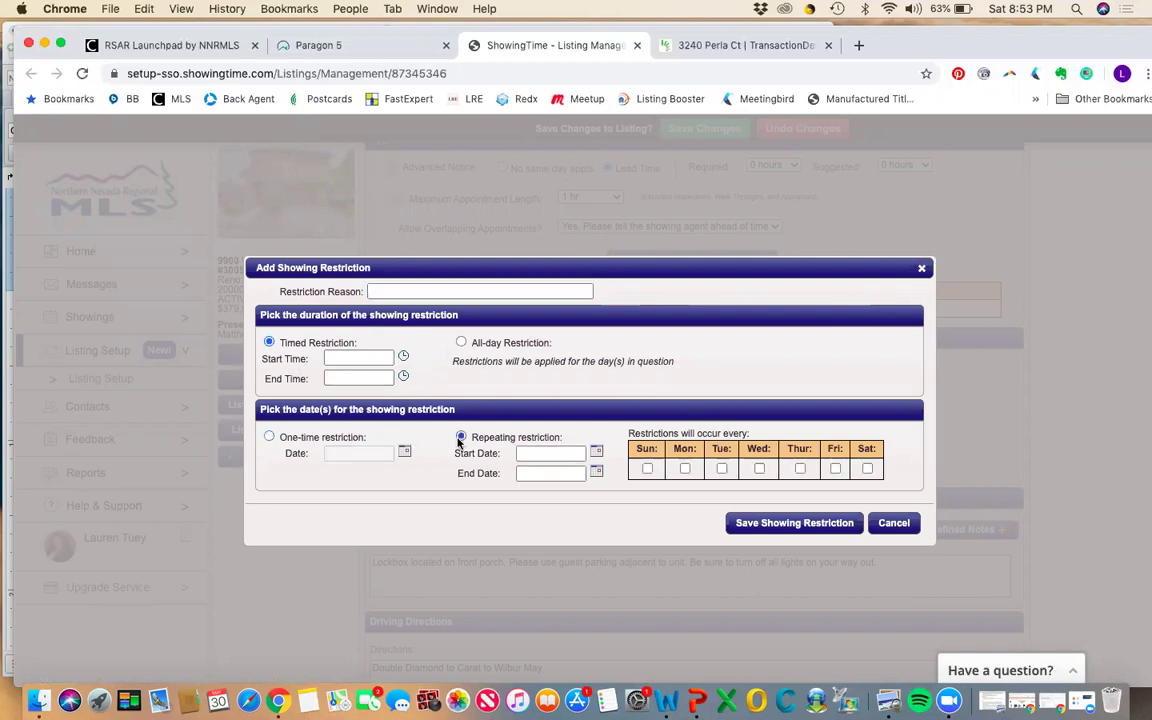
pyautogui.click(597, 452)
pyautogui.click(670, 571)
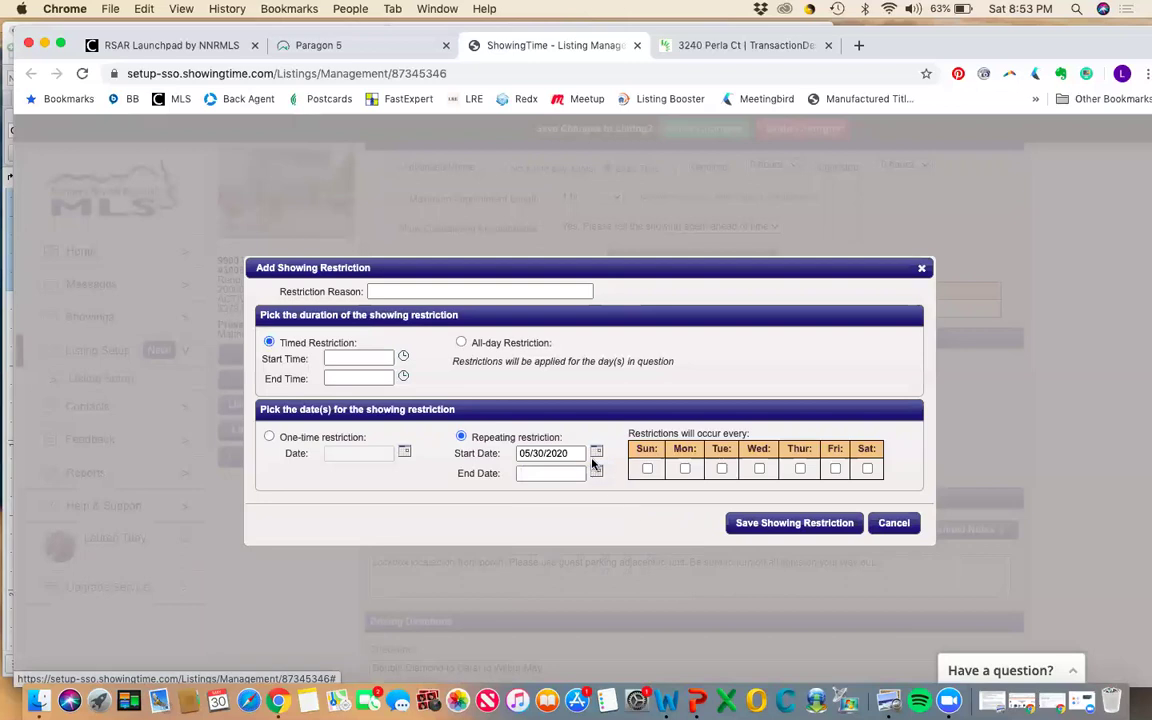
pyautogui.click(595, 471)
pyautogui.click(670, 495)
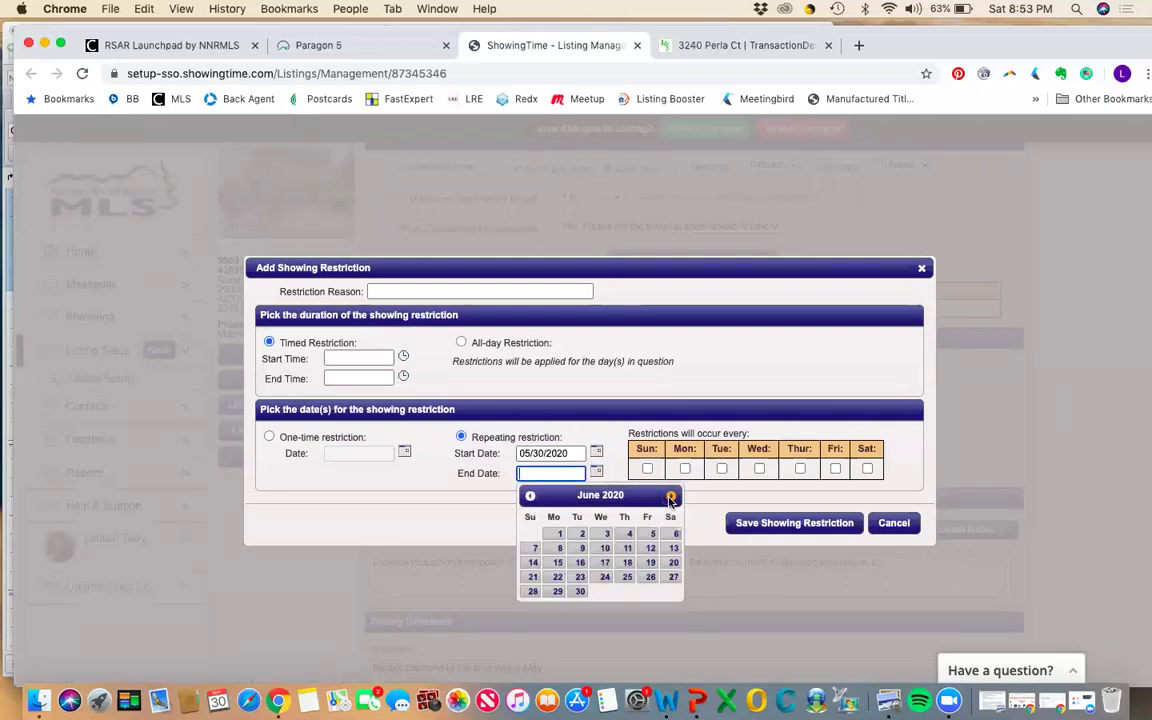
pyautogui.click(580, 591)
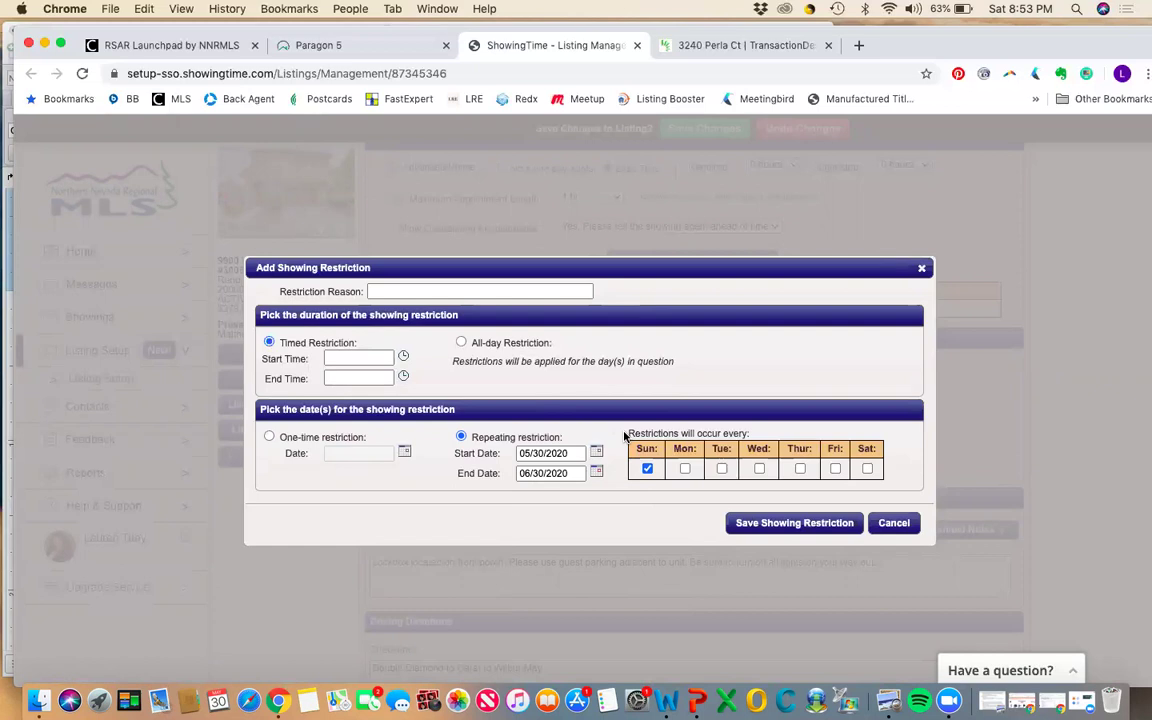
pyautogui.click(893, 522)
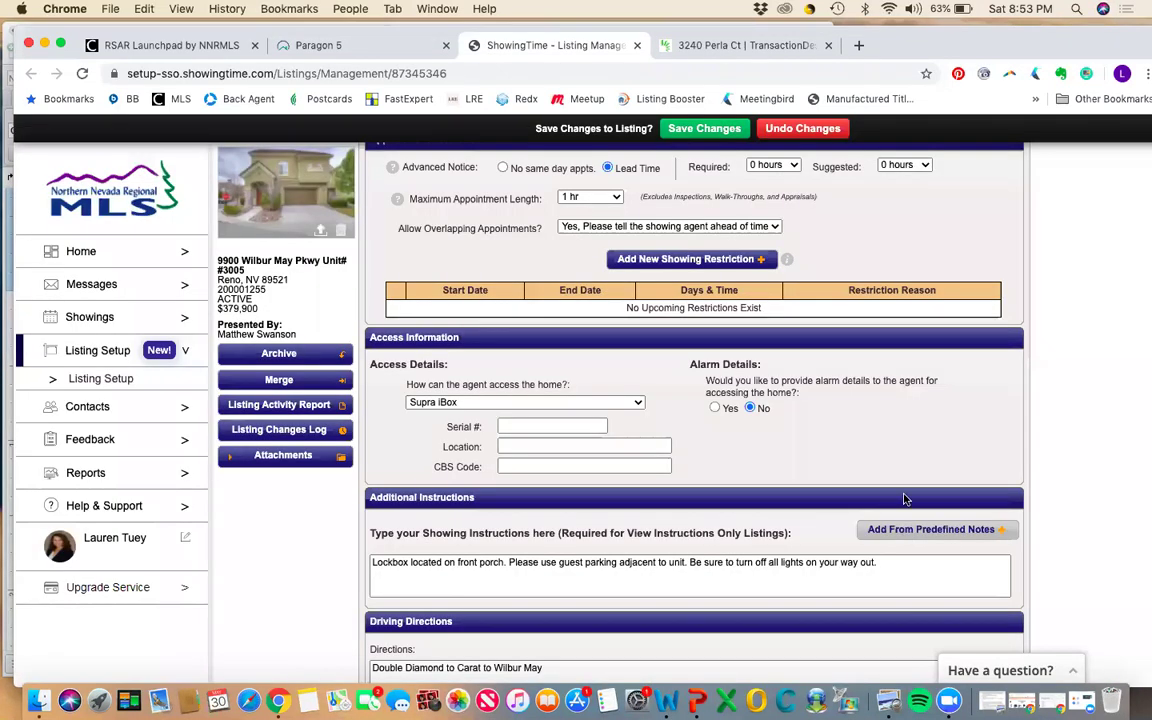
# Look over the access information, additional instructions and driving directions, and return to the start of the ShowingTime setup
pyautogui.scroll(-1, 887, 393)
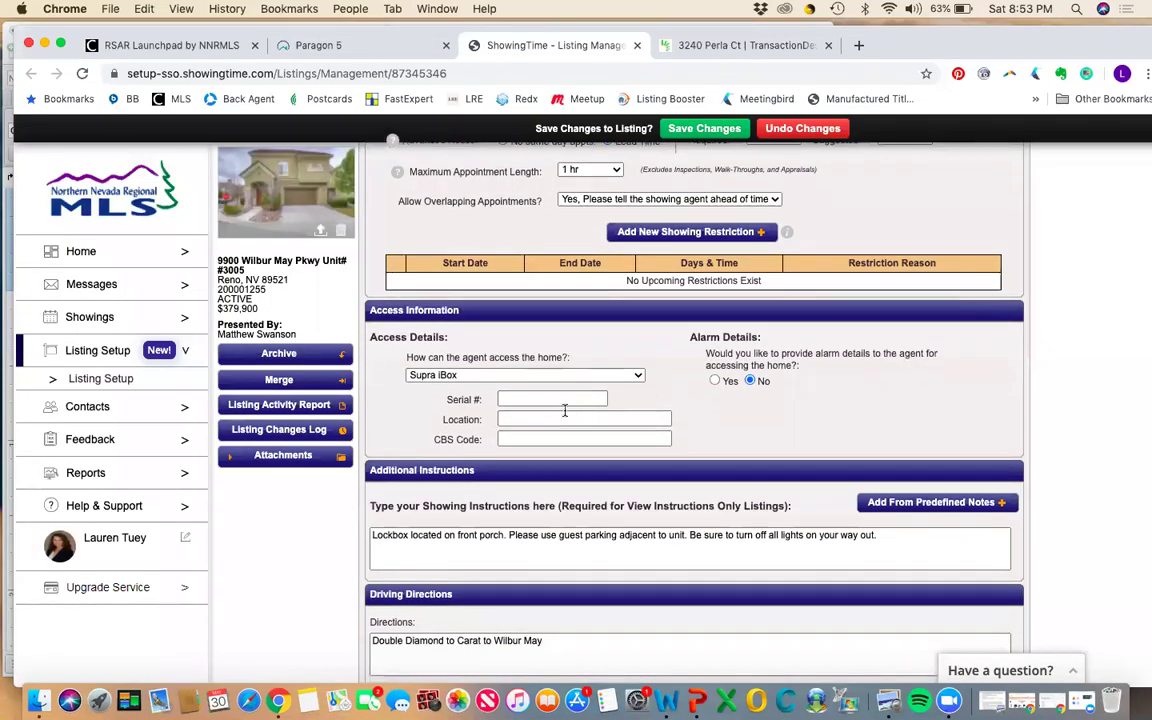
pyautogui.scroll(-2, 740, 420)
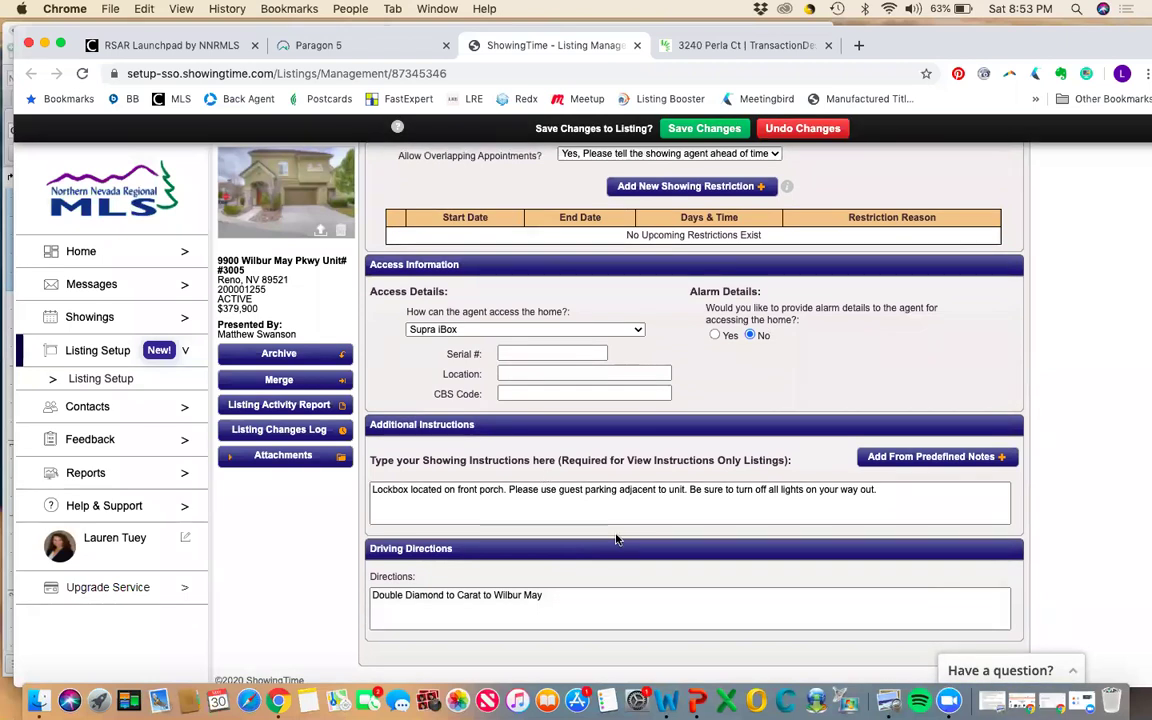
pyautogui.scroll(5, 616, 540)
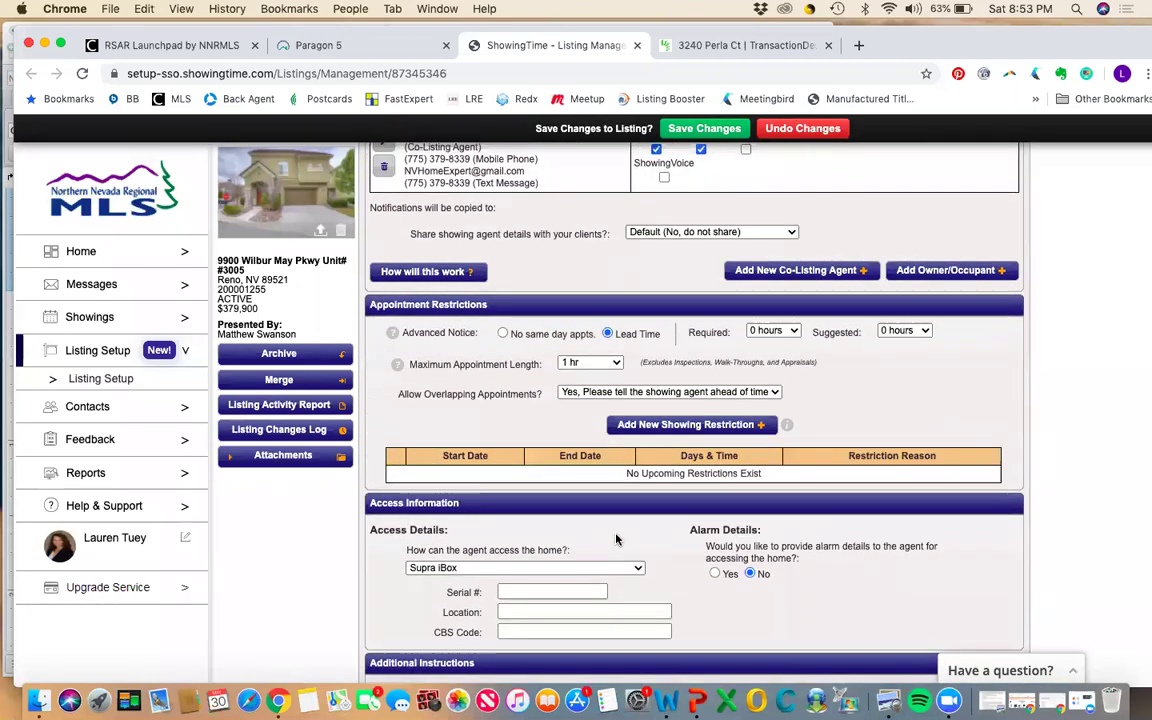
pyautogui.scroll(7, 616, 540)
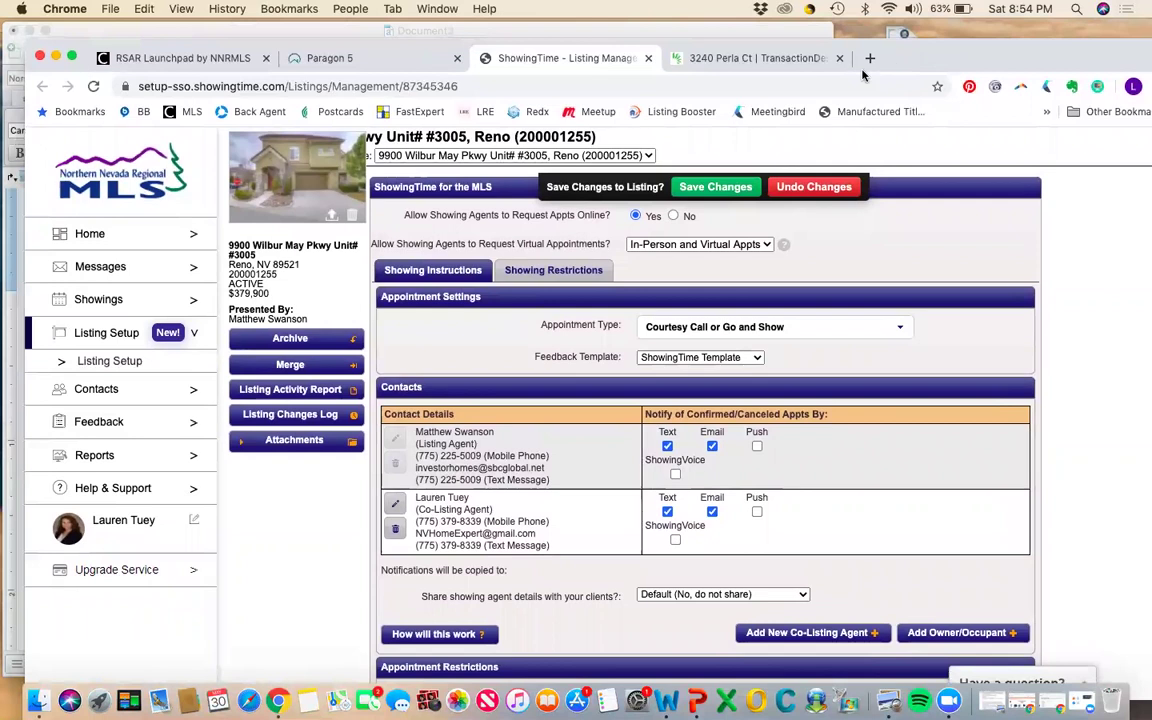
# Switch to the TransactionDesk listing input form to see its listing upload option, and return to Paragon
pyautogui.click(819, 70)
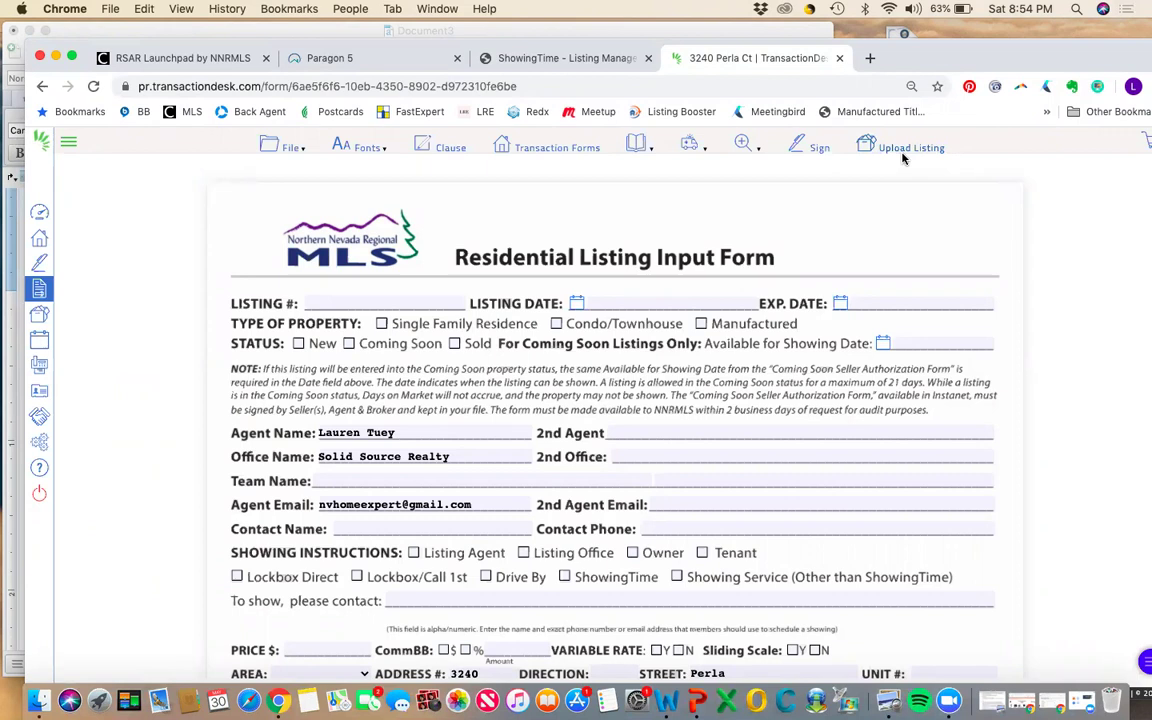
pyautogui.click(400, 64)
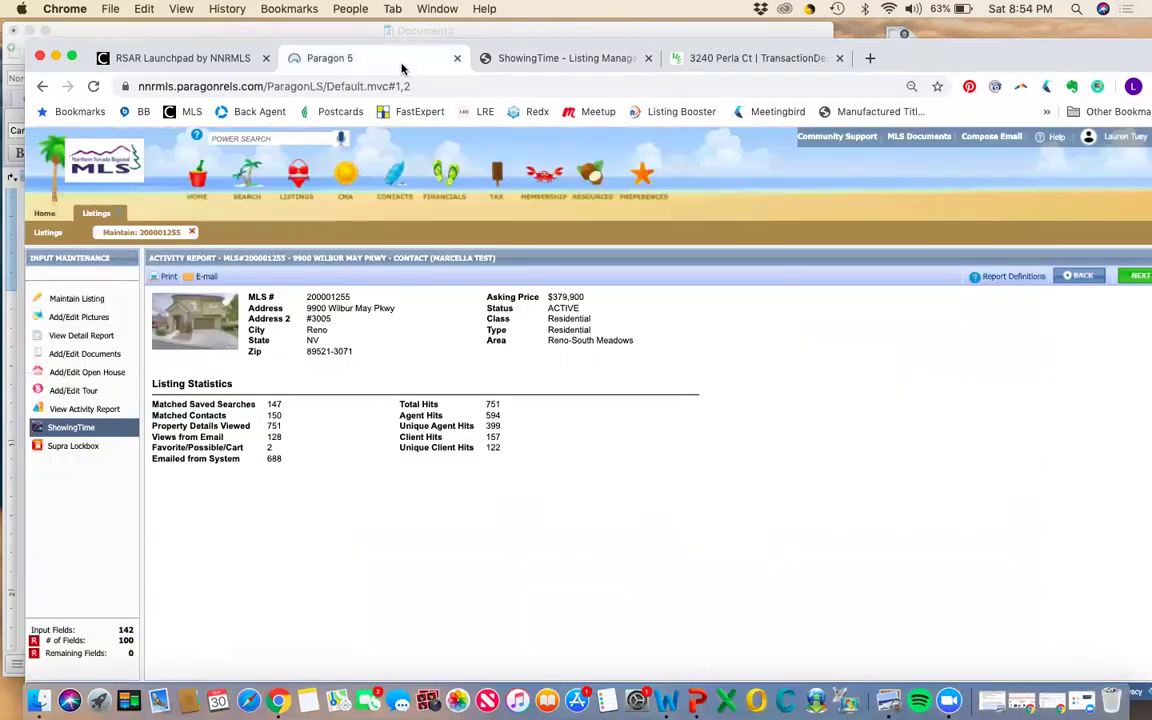
# Close the active listings and open the residential partial listing in Reno for maintenance
pyautogui.click(119, 212)
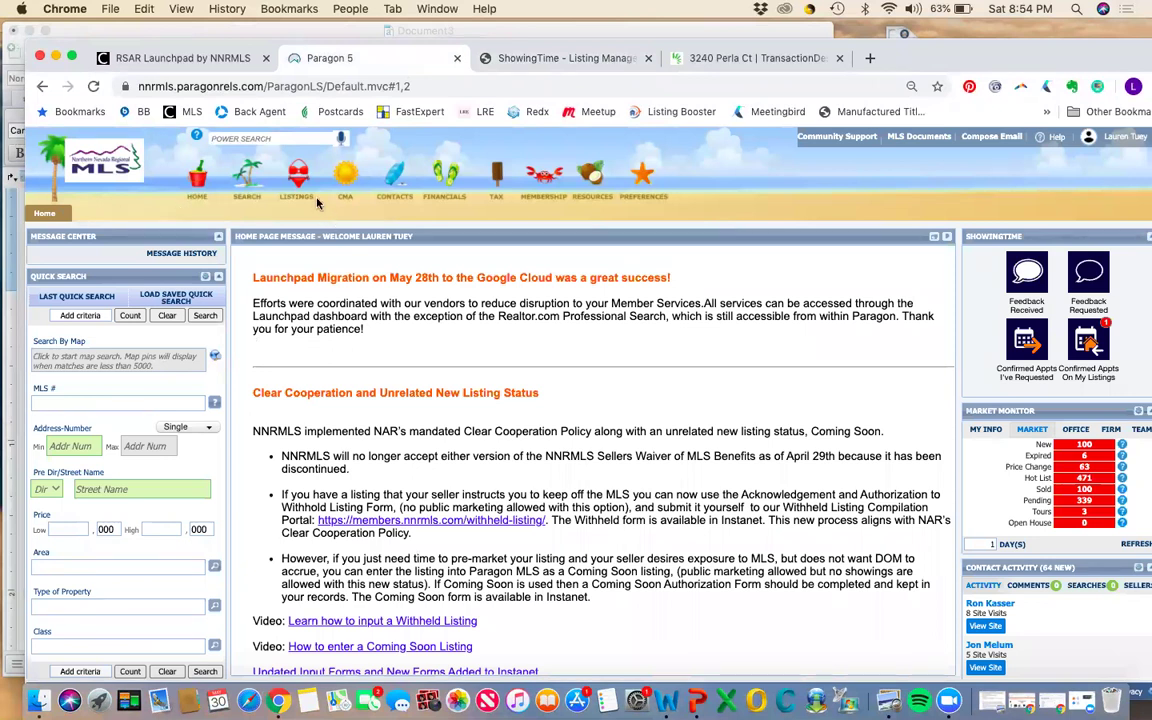
pyautogui.moveTo(304, 193)
pyautogui.click(440, 226)
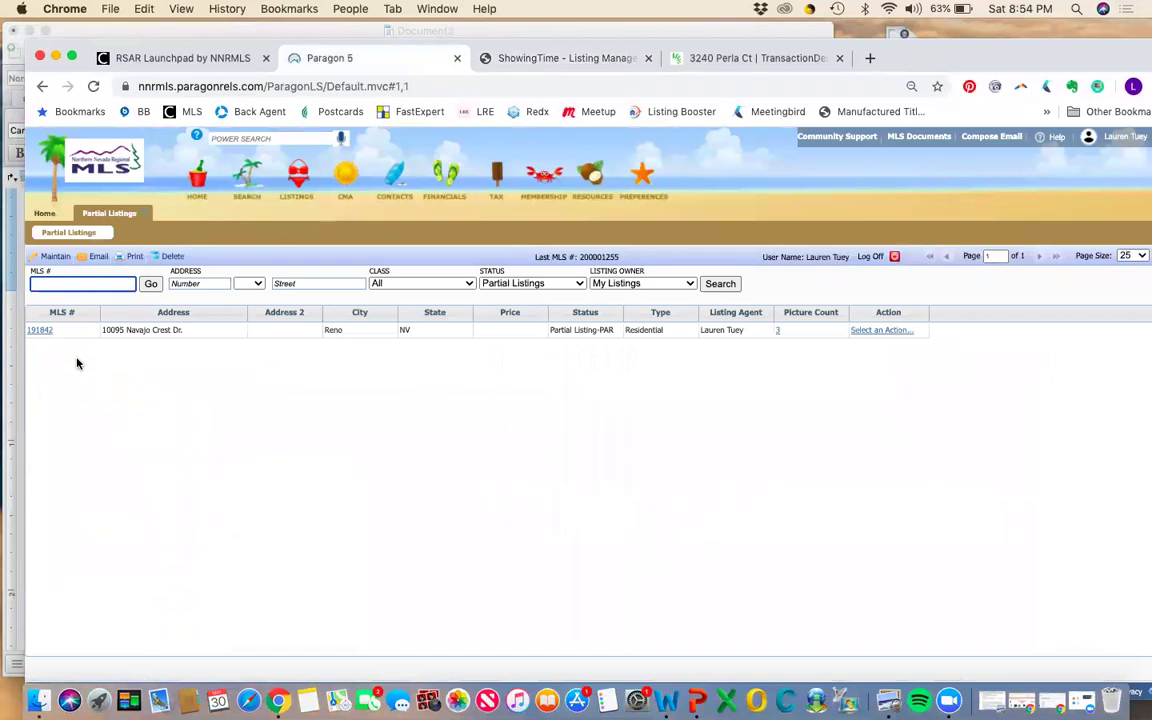
pyautogui.click(44, 333)
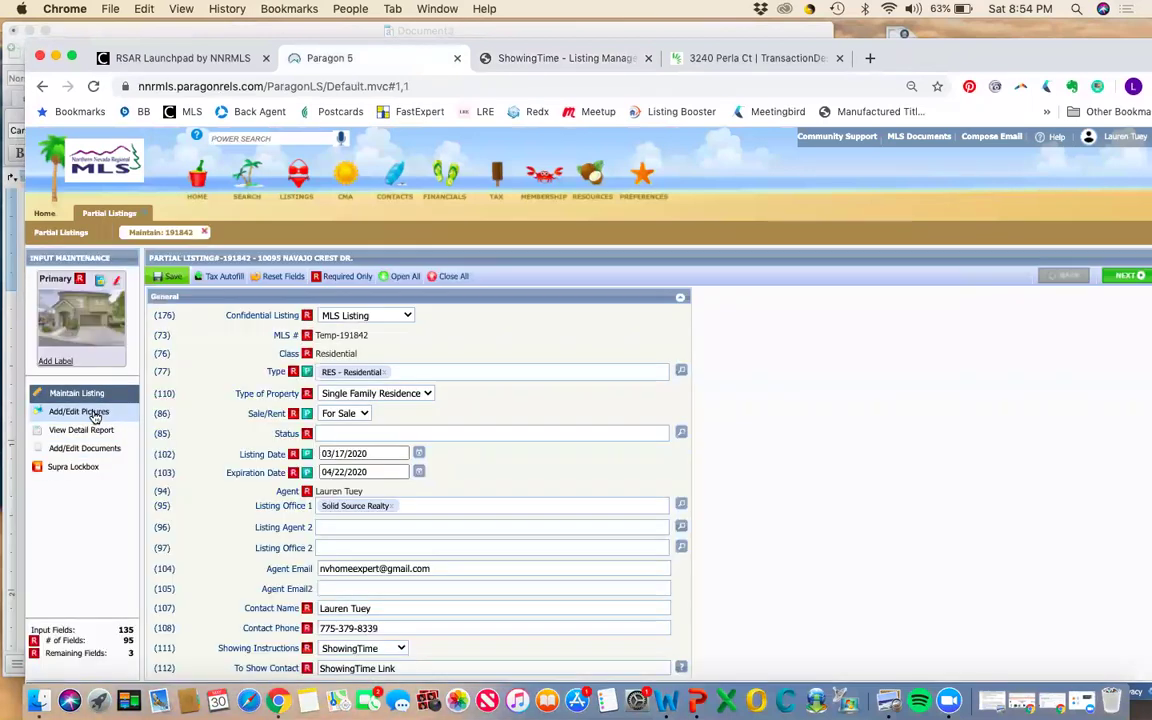
# Look at the Save Listing option for turning the partial listing into a full listing, and close the partial listings
pyautogui.click(166, 276)
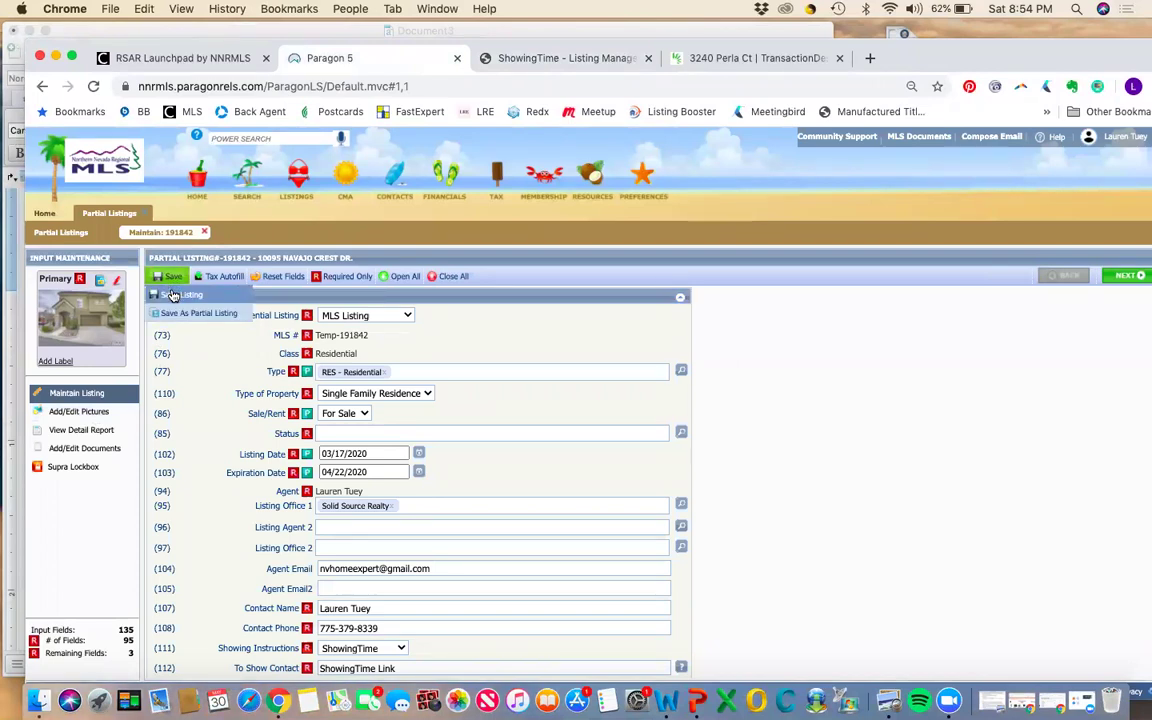
pyautogui.click(172, 295)
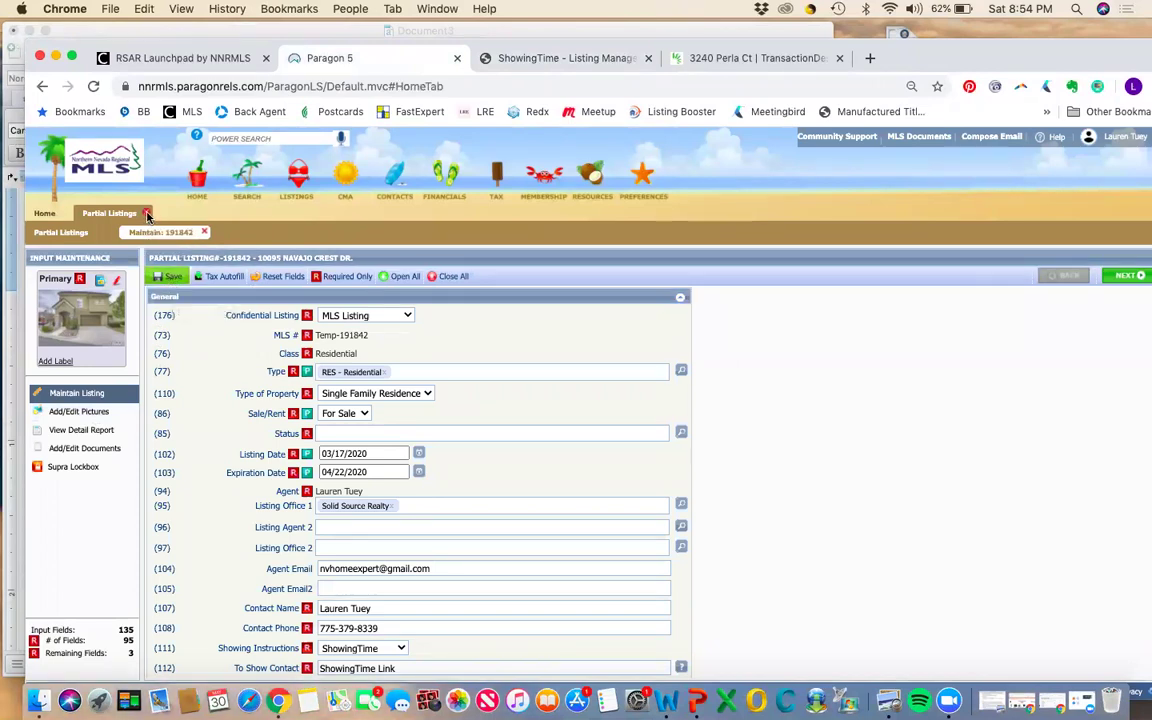
pyautogui.click(147, 215)
# Return to the maintained active listings and open the residential listing in Reno for maintenance
pyautogui.moveTo(296, 198)
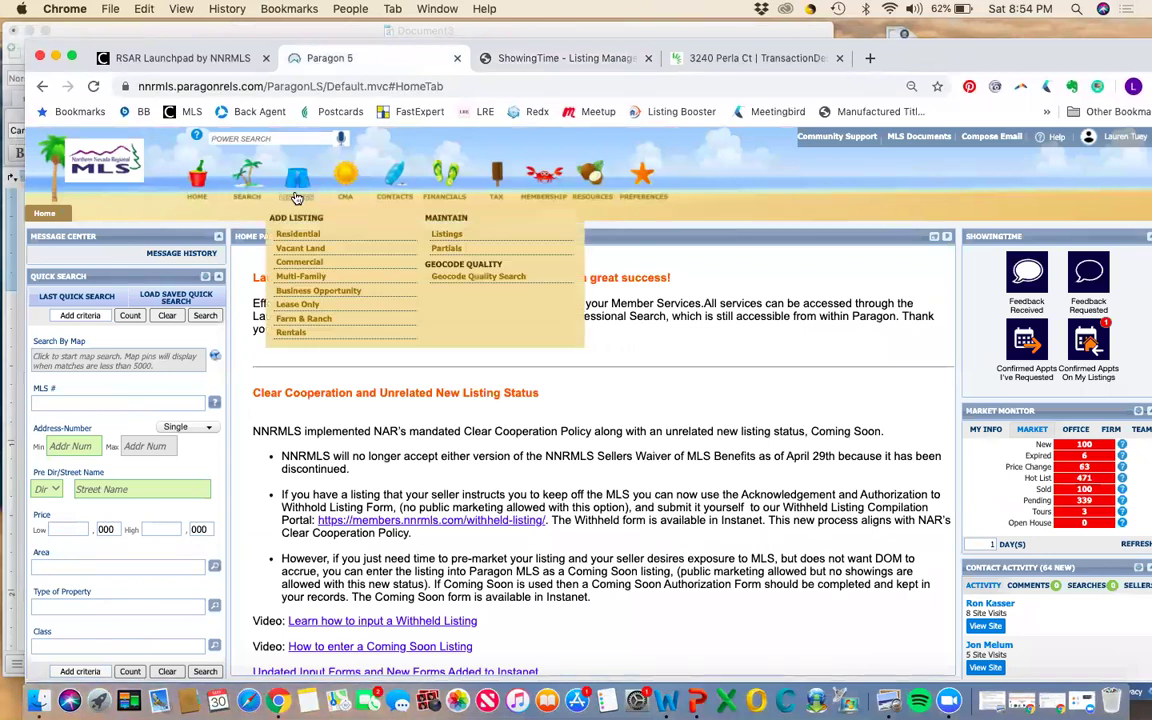
pyautogui.click(455, 232)
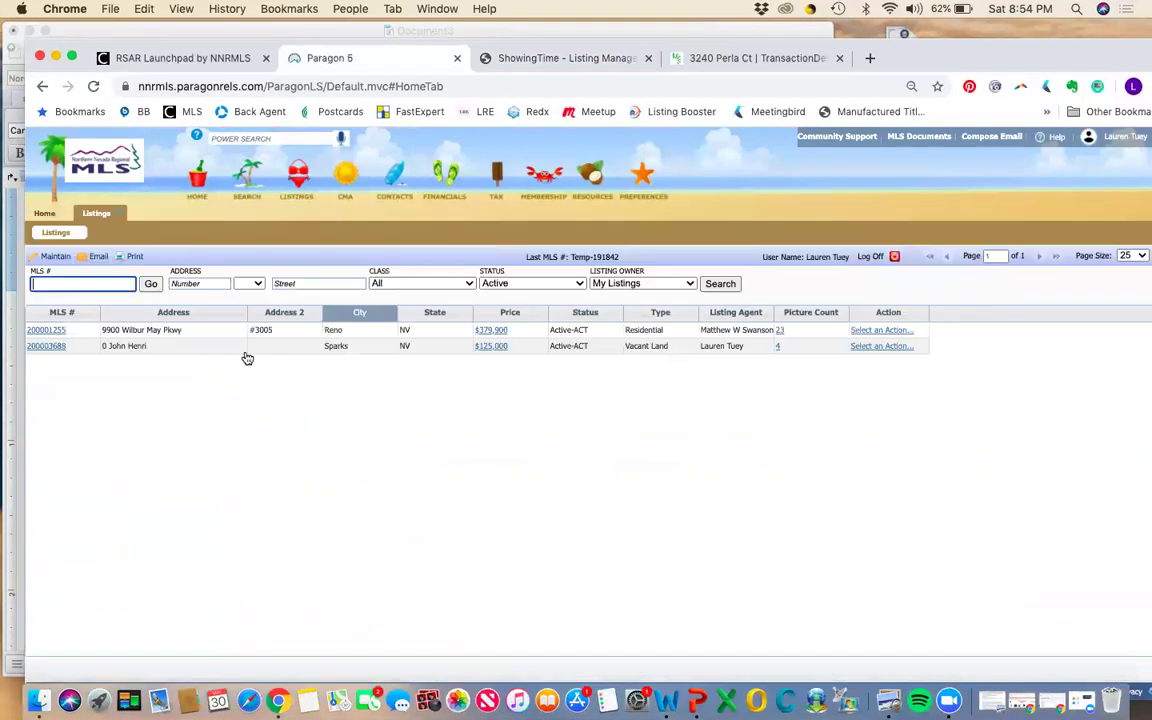
pyautogui.click(57, 333)
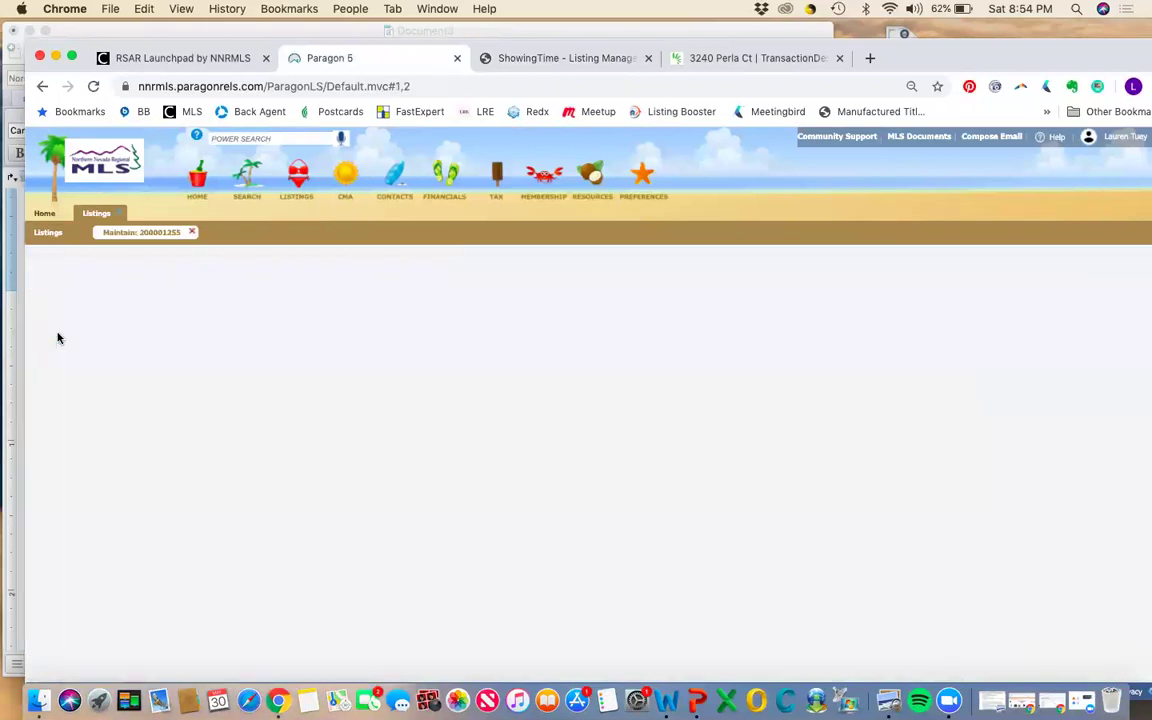